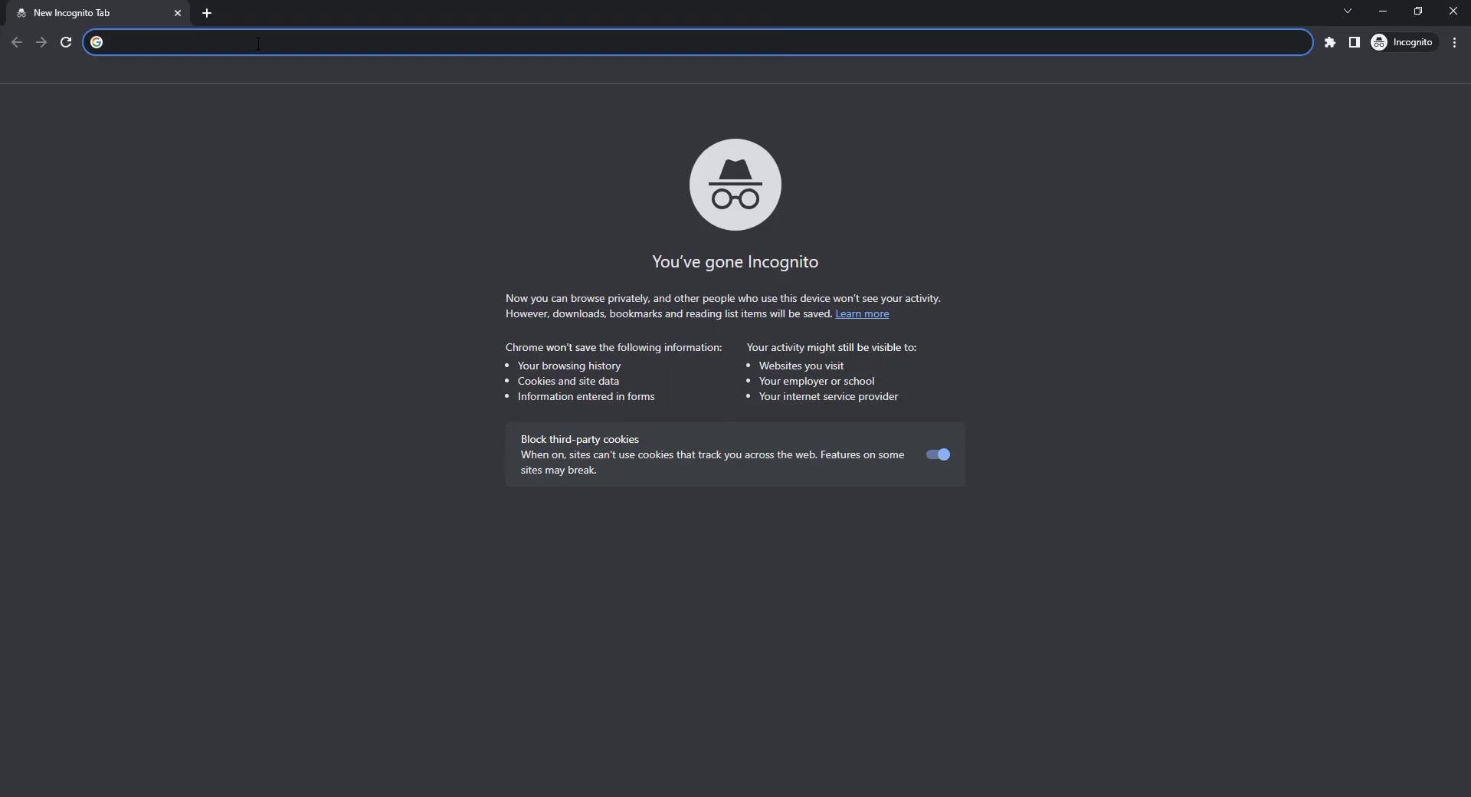
Step: Enter the account email and password and continue to the OpenAI apps page
{"action": "type", "text": "op"}
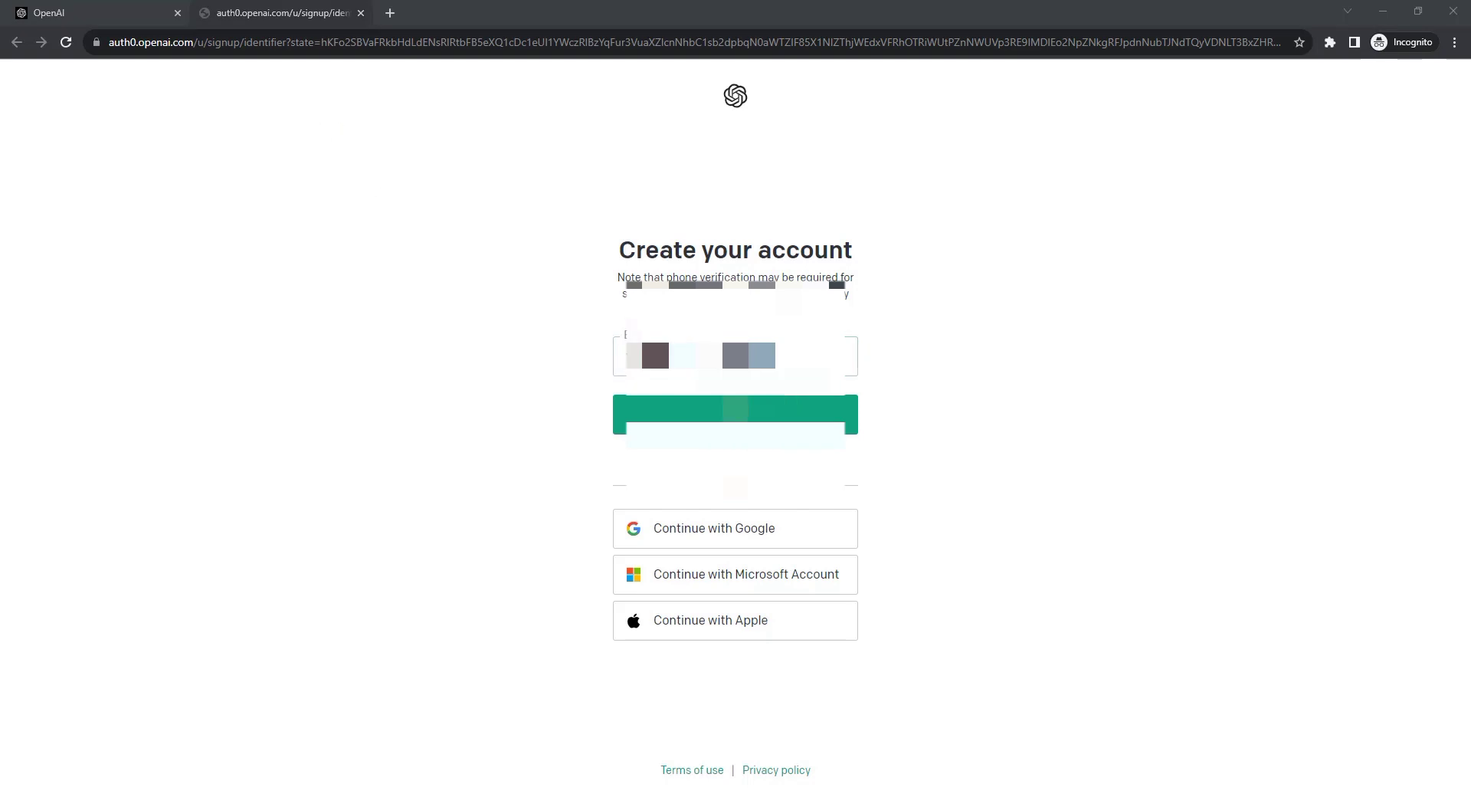
{"action": "key", "text": "Return"}
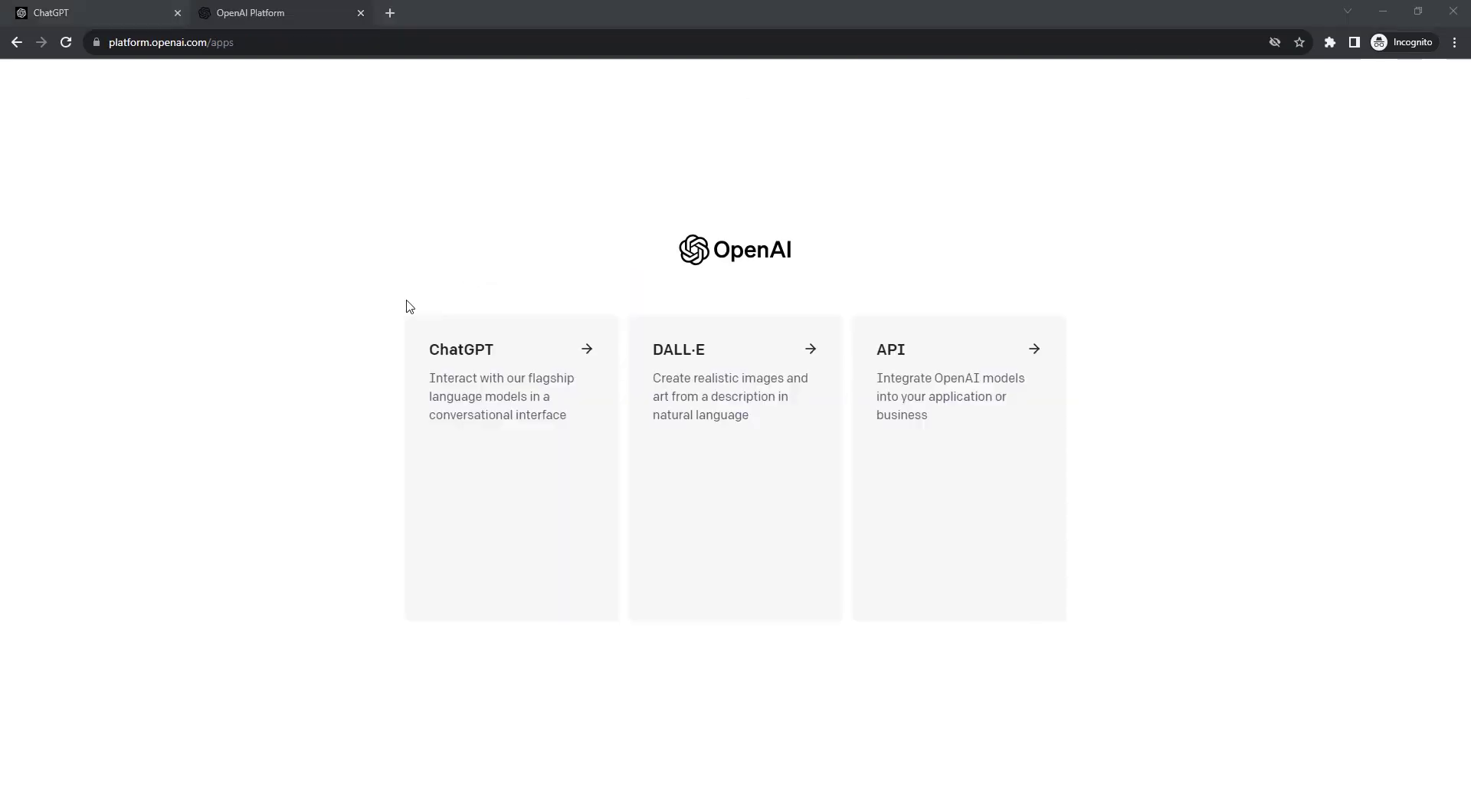
Step: Choose ChatGPT from the app chooser and step through the research-preview introduction to close it
{"action": "left_click", "coordinate": [513, 401]}
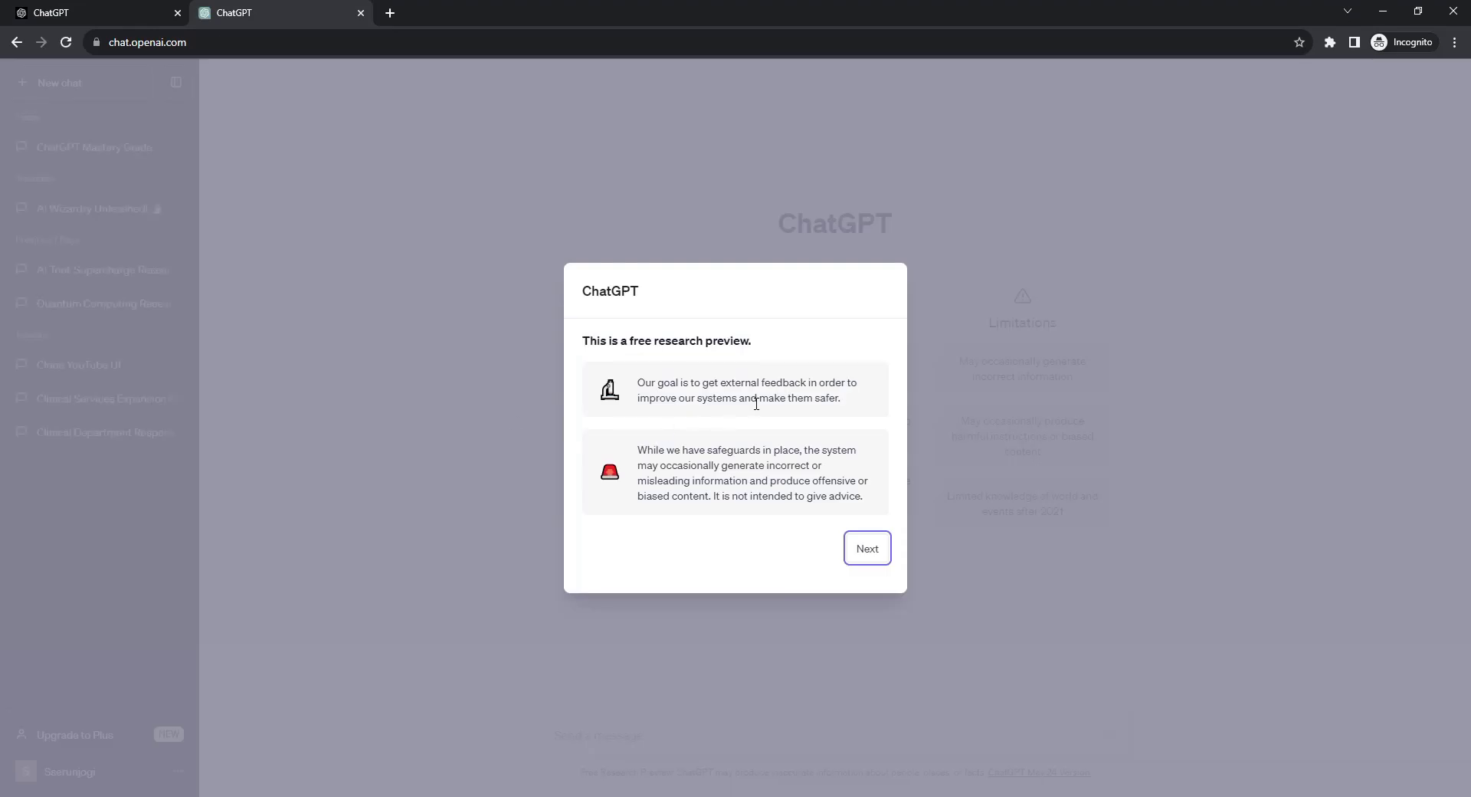
{"action": "left_click", "coordinate": [867, 549]}
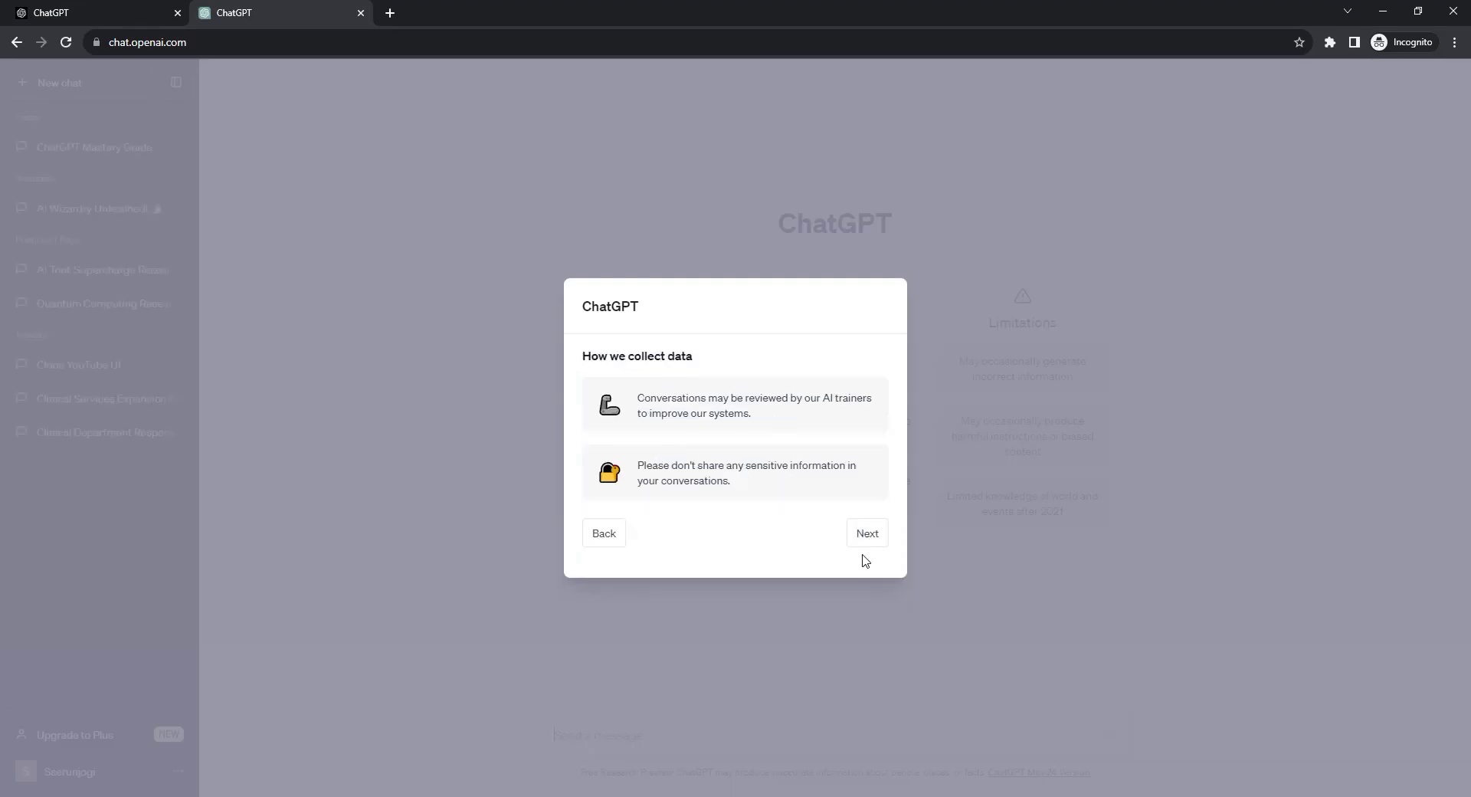
{"action": "left_click", "coordinate": [878, 538]}
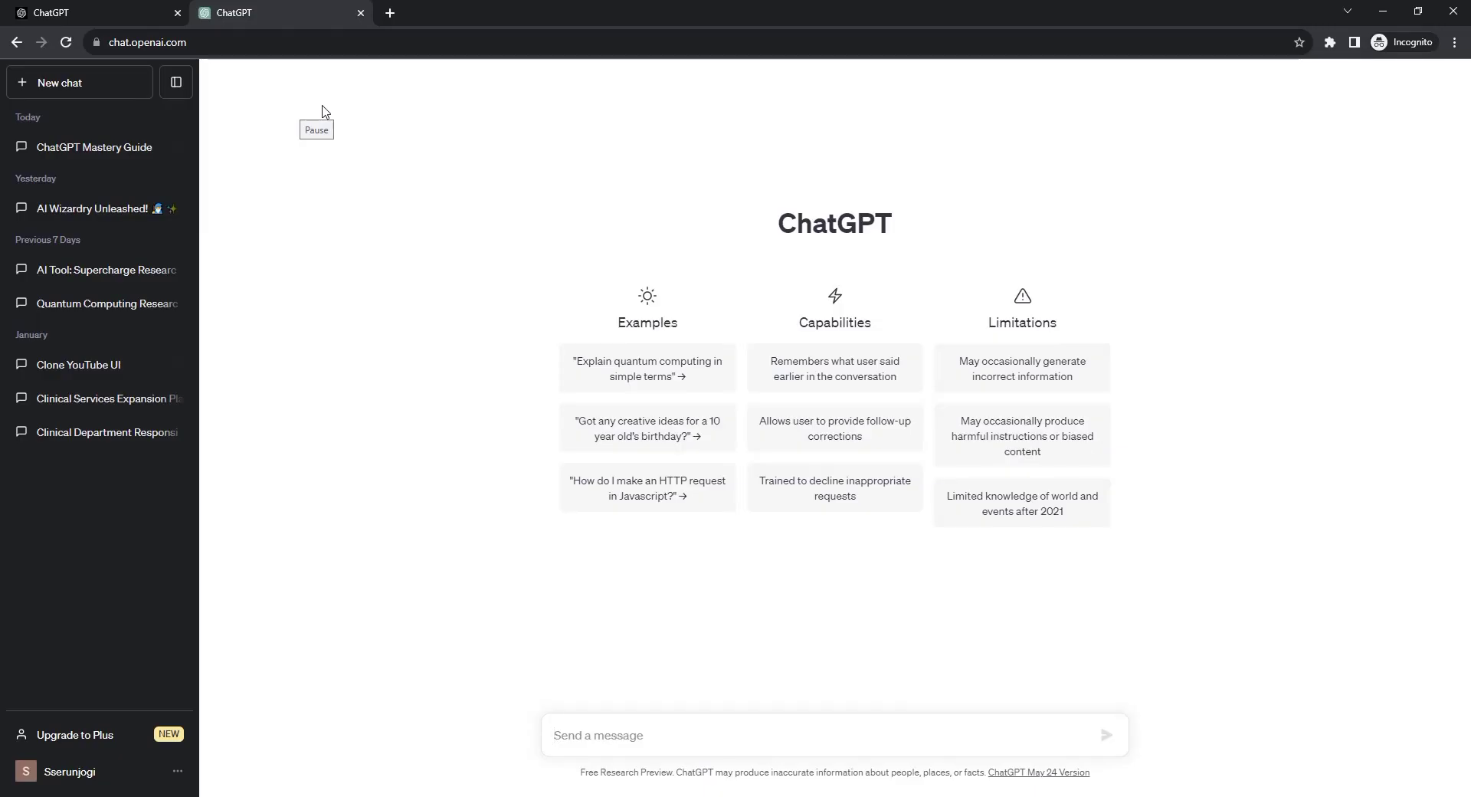
Step: Ask ChatGPT 'How to use chatgpt?' in a new chat
{"action": "left_click", "coordinate": [321, 111]}
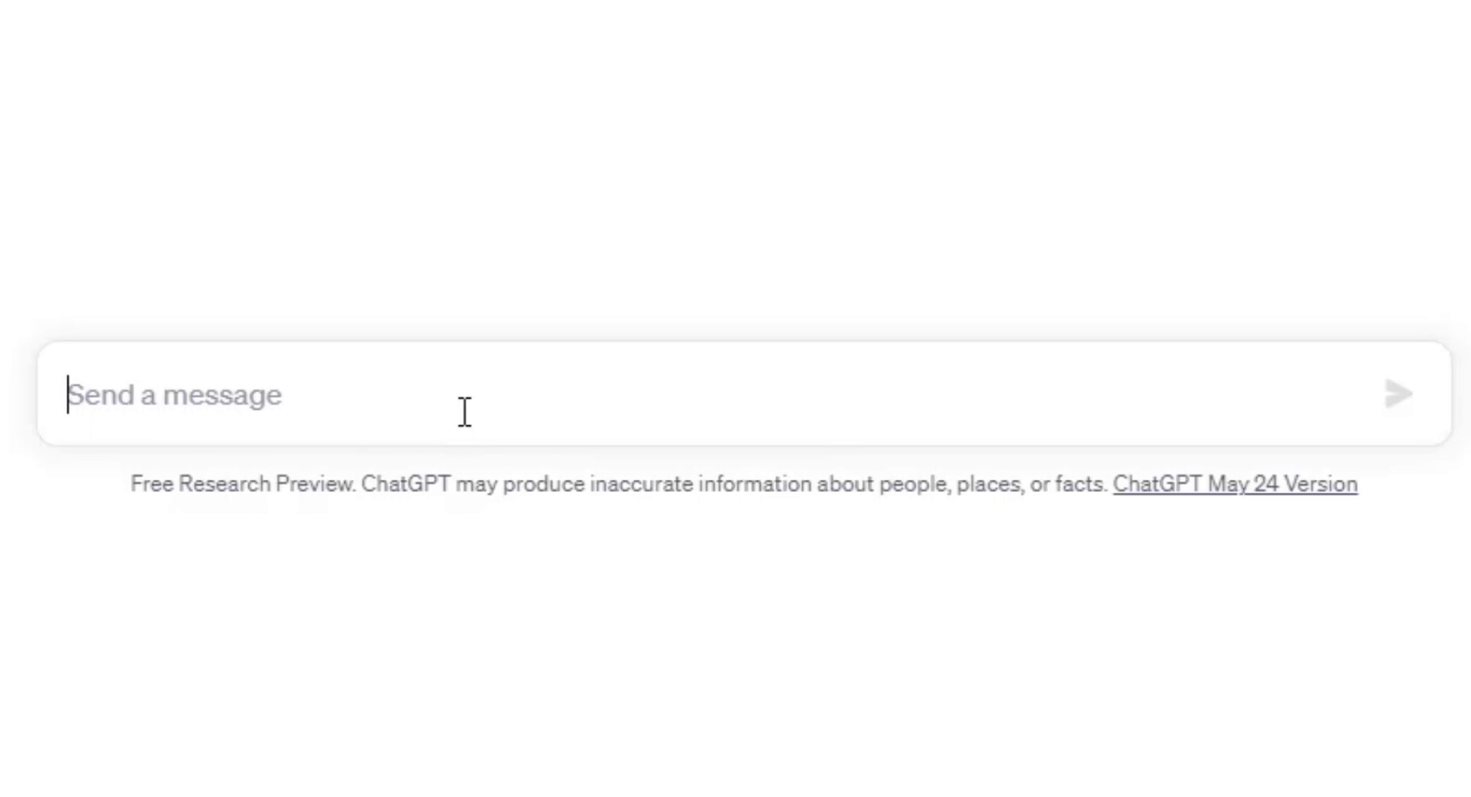
{"action": "type", "text": "How"}
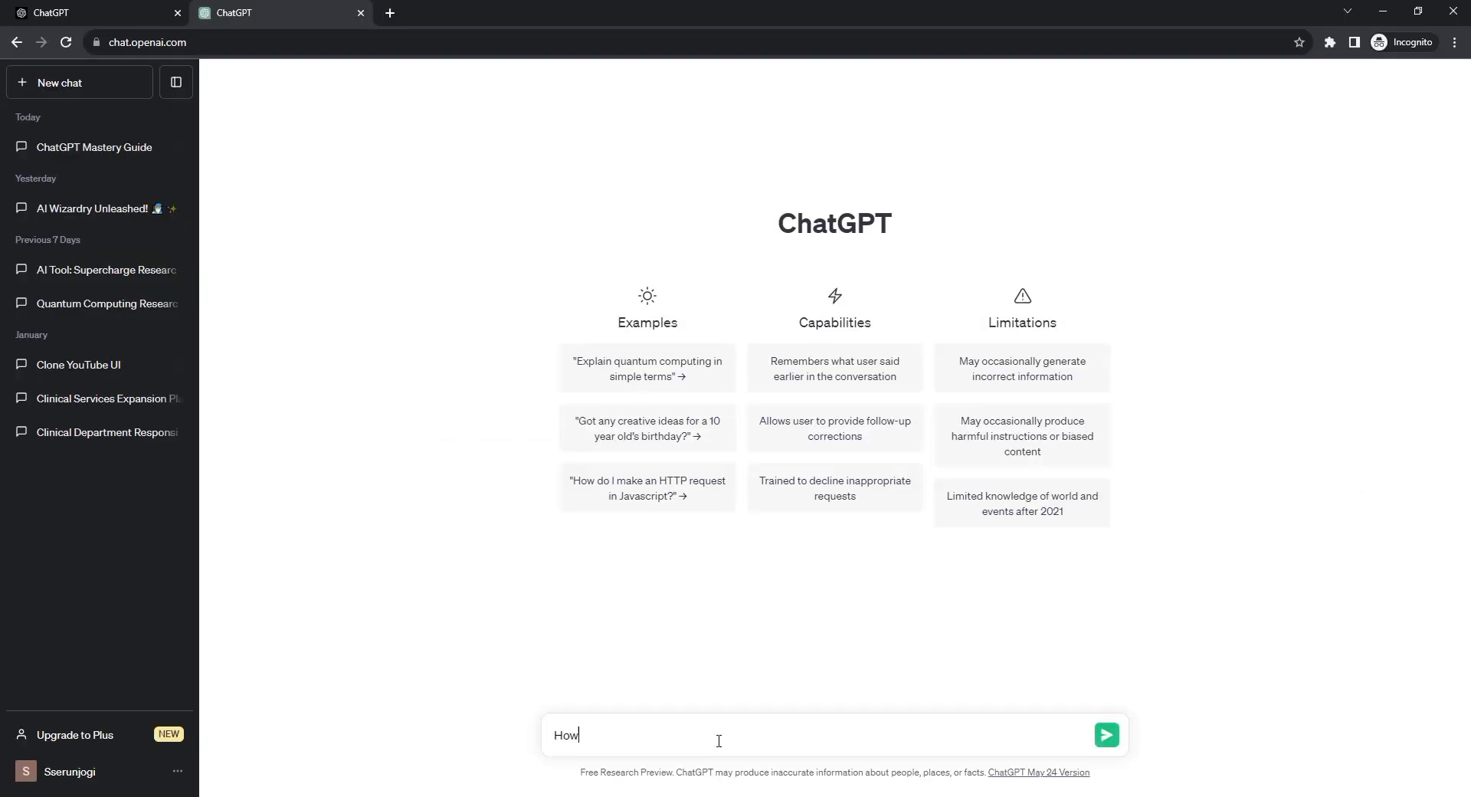
{"action": "type", "text": " chatgpt"}
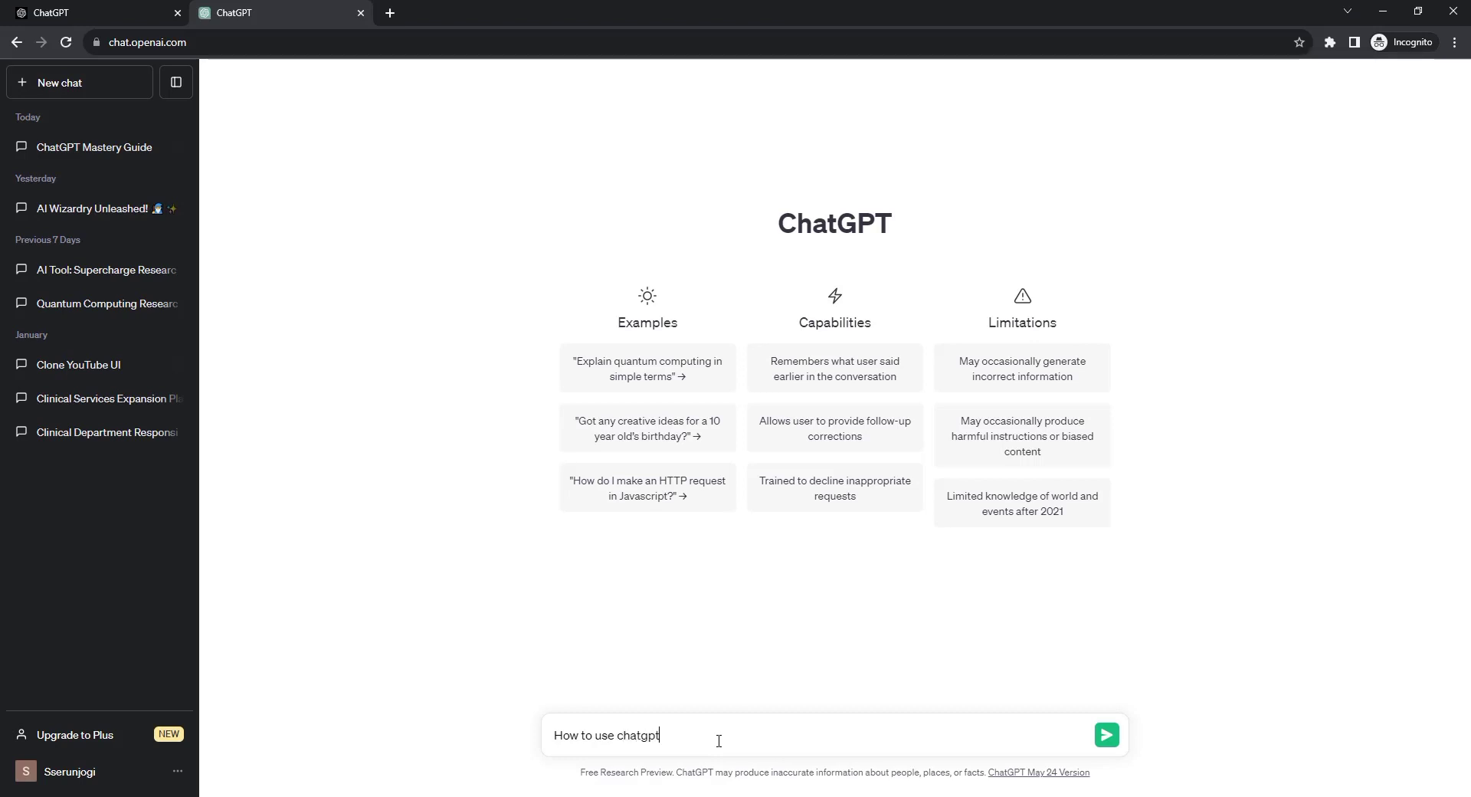
{"action": "type", "text": "?"}
{"action": "key", "text": "Return"}
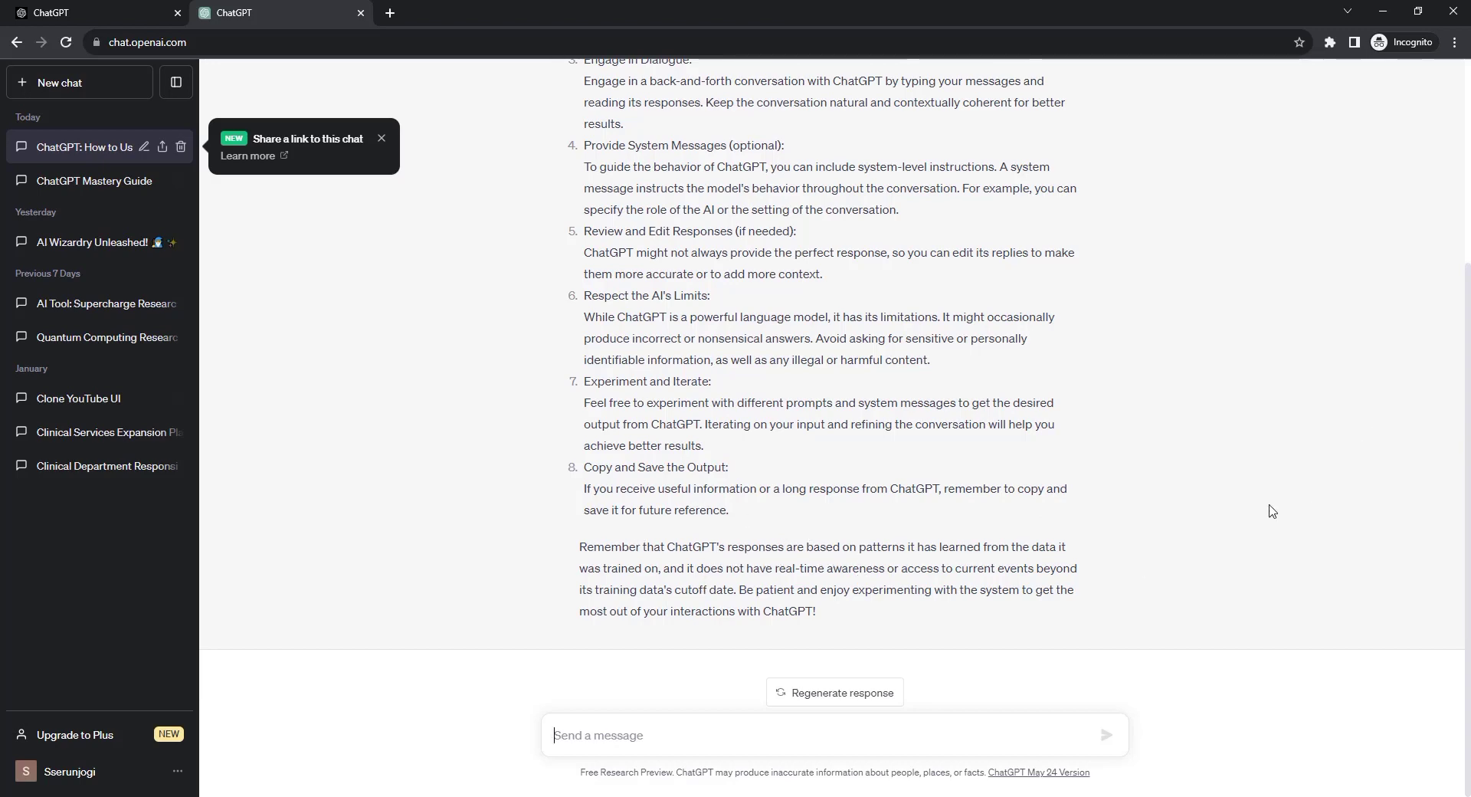
Step: Send a follow-up asking whether ChatGPT can write a book
{"action": "type", "text": "Can chat"}
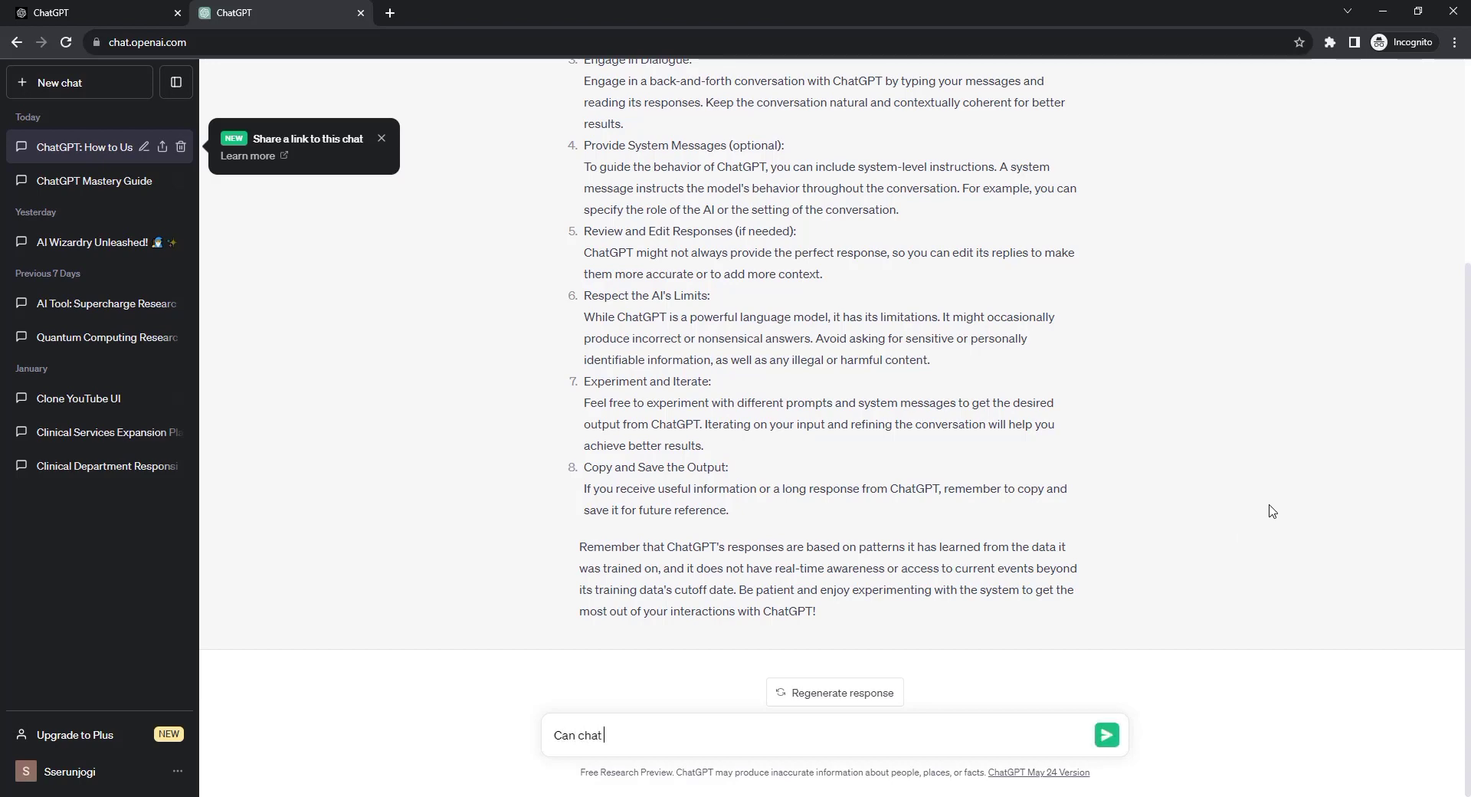
{"action": "type", "text": " gpt "}
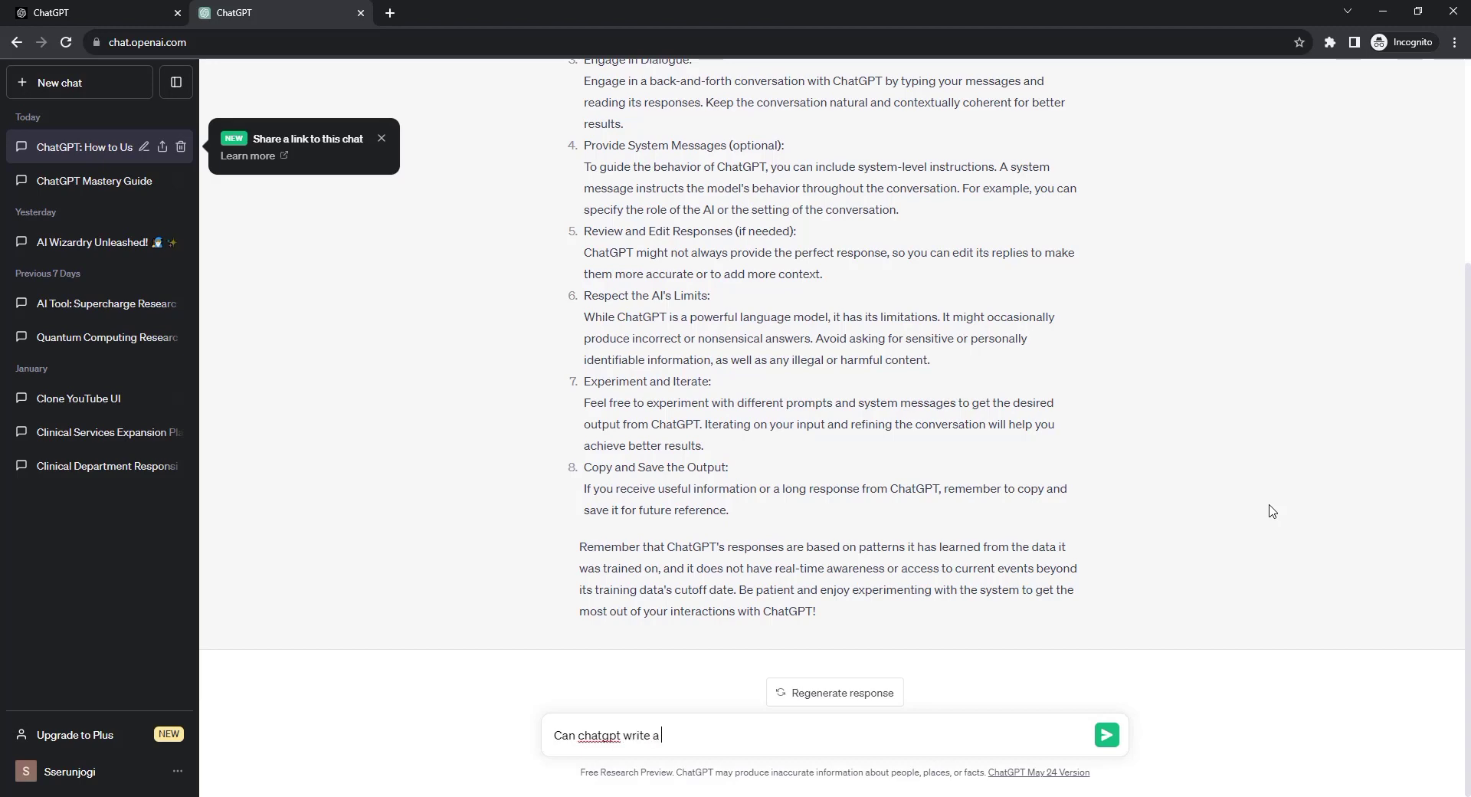
{"action": "type", "text": "ok?"}
{"action": "key", "text": "Return"}
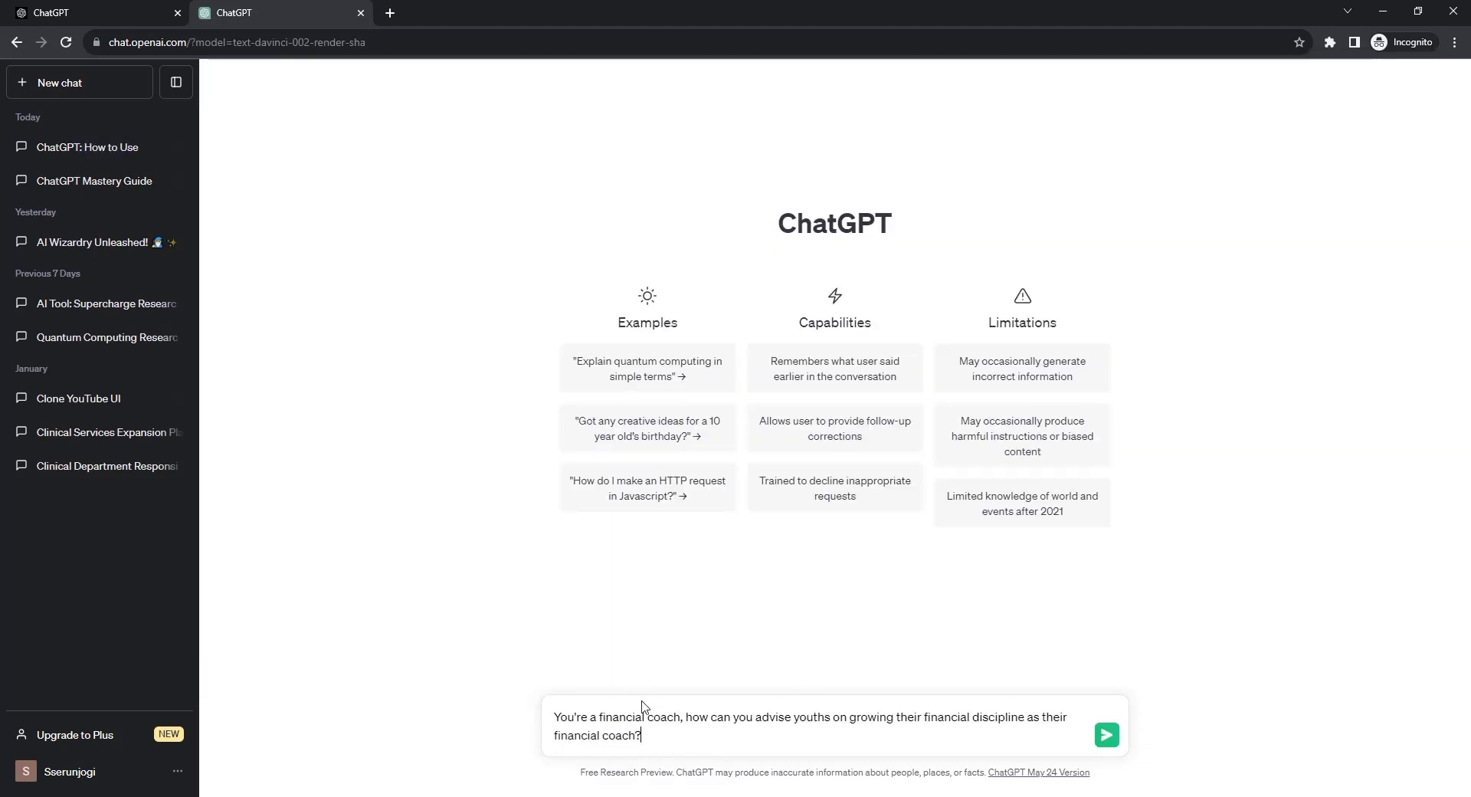
Step: Send the financial-coach question and select the first paragraph of the twelve-tip answer
{"action": "left_click", "coordinate": [1103, 734]}
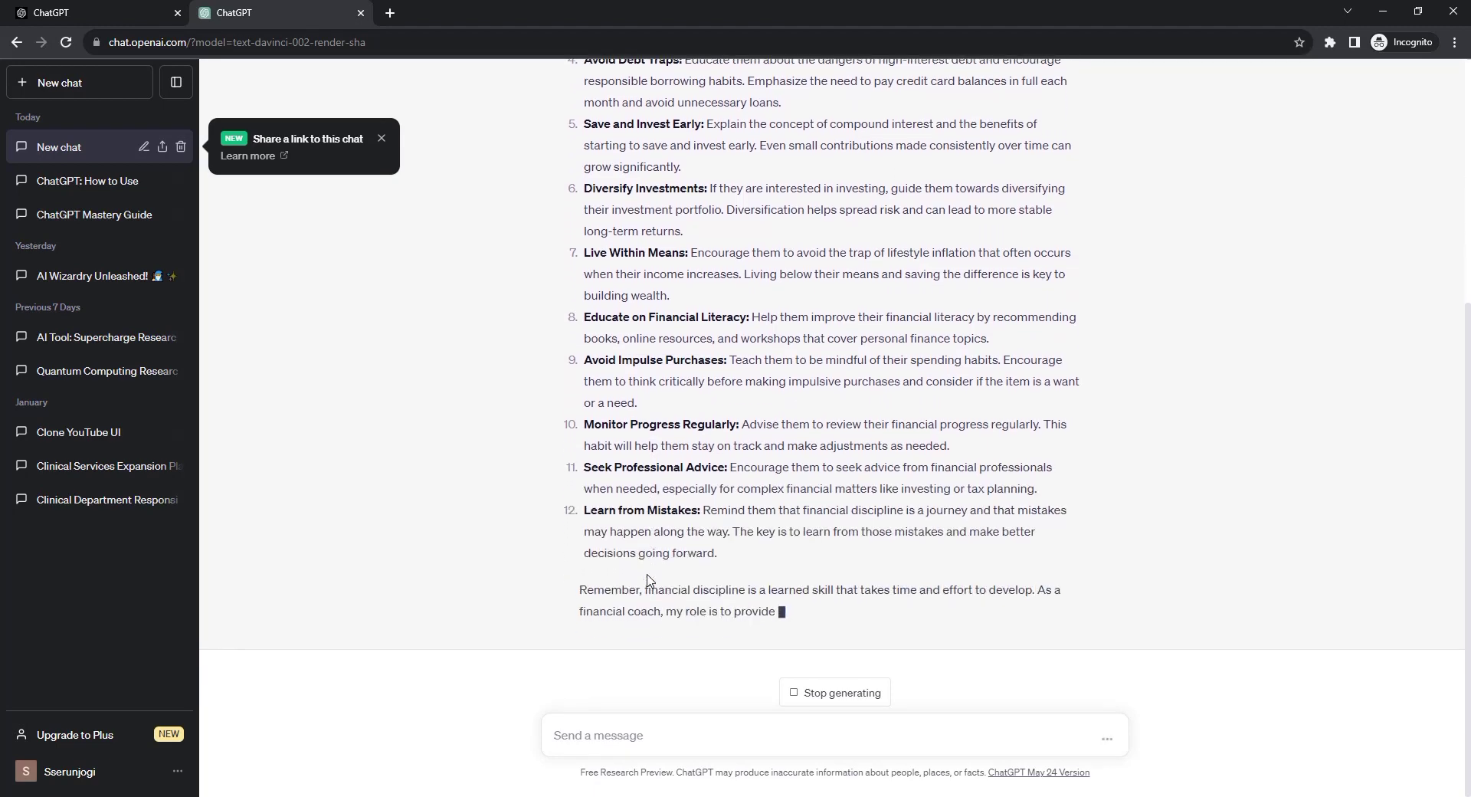
{"action": "scroll", "coordinate": [688, 509], "scroll_direction": "up", "scroll_amount": 5}
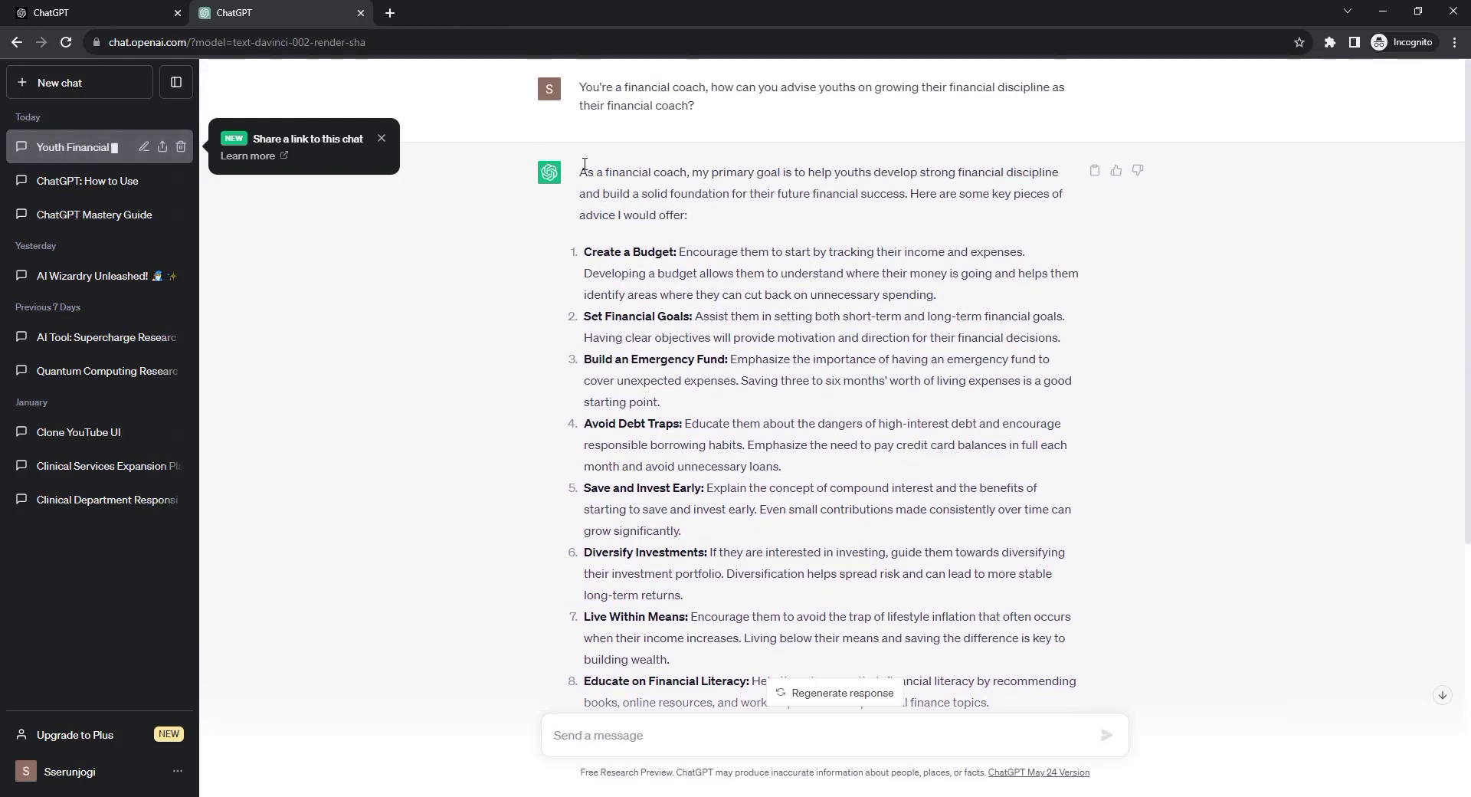
{"action": "left_click_drag", "start_coordinate": [580, 172], "coordinate": [697, 217]}
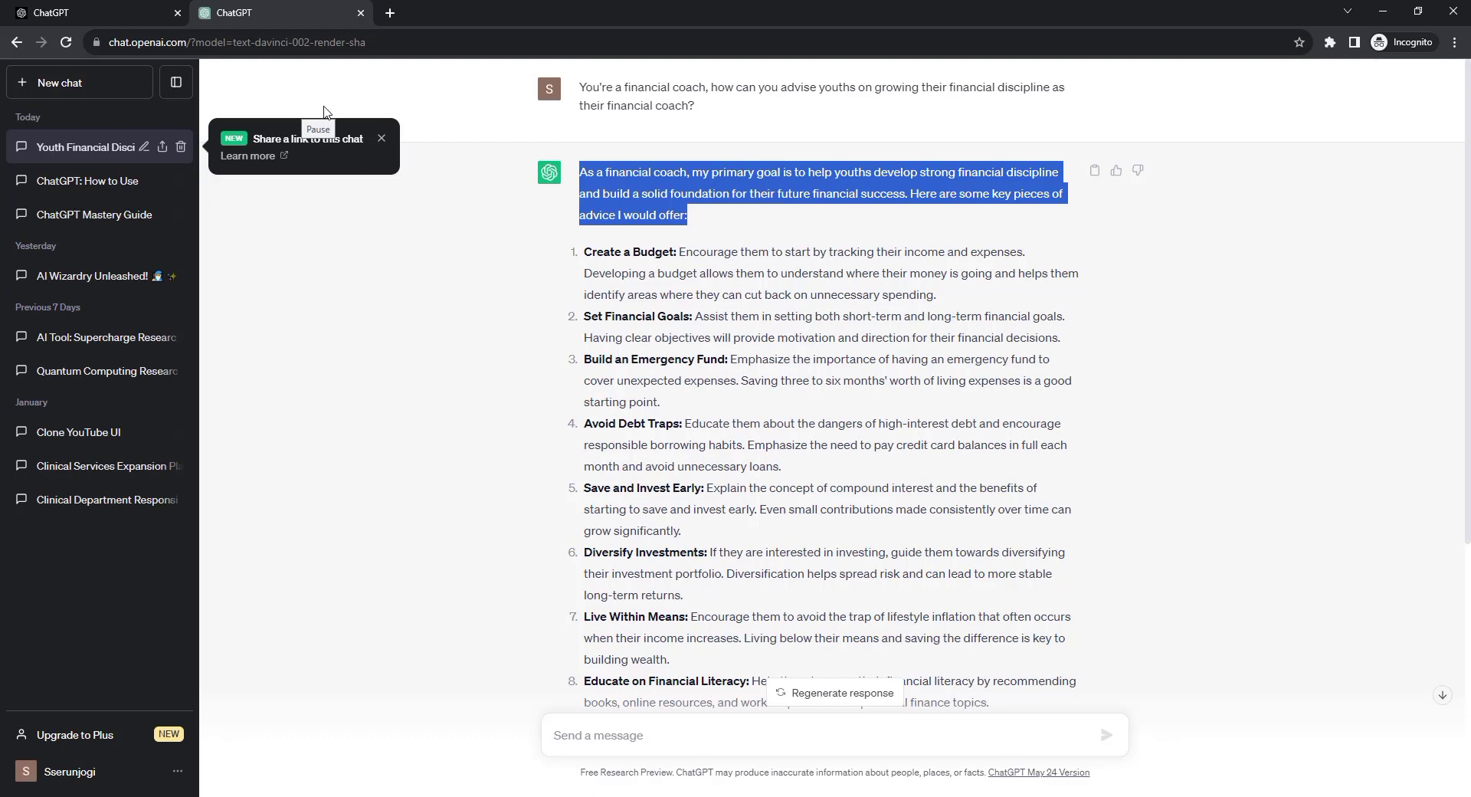
Step: Request a harsh resignation email for the boss and a soft one for HR
{"action": "left_click", "coordinate": [513, 472]}
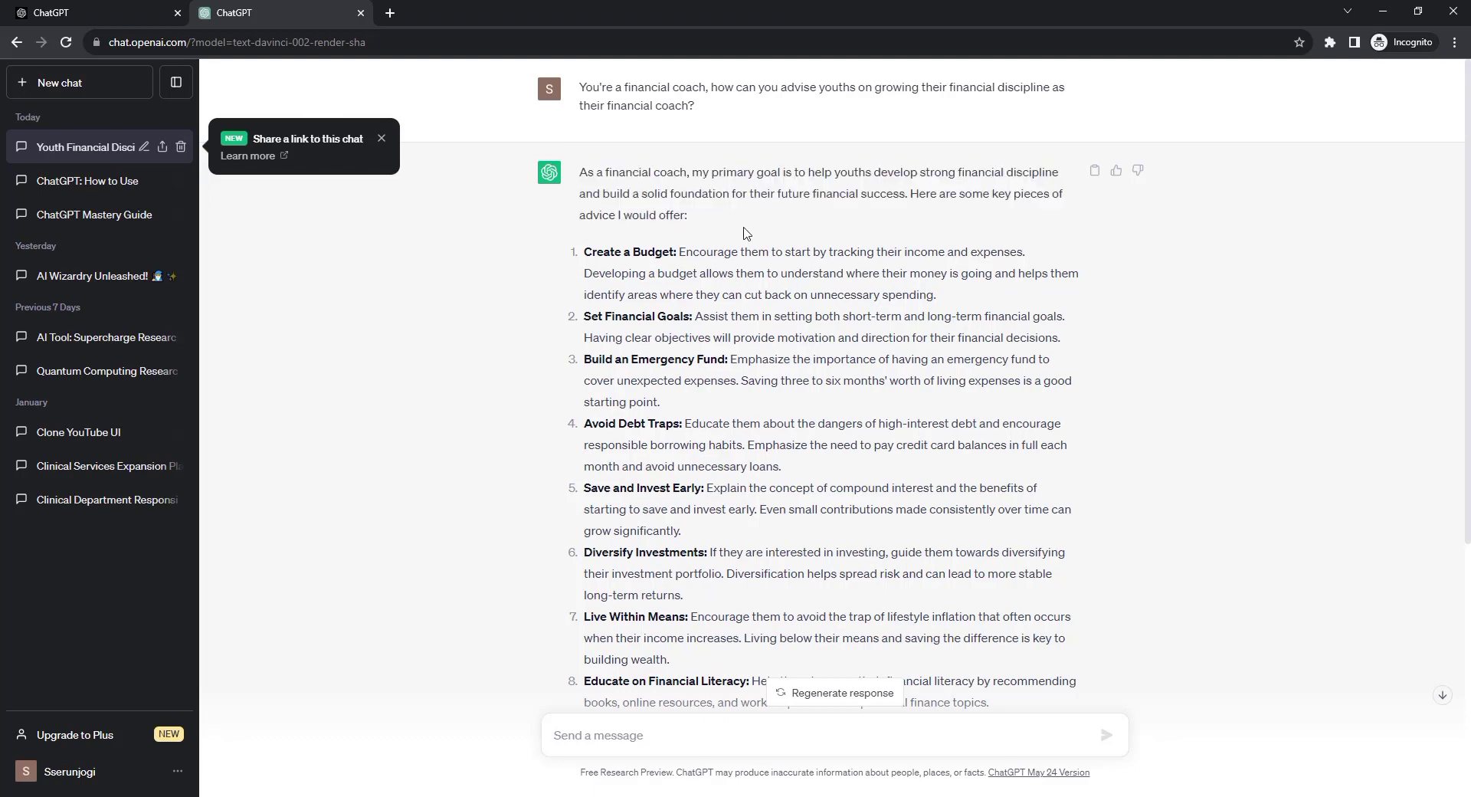
{"action": "type", "text": "Assumin"}
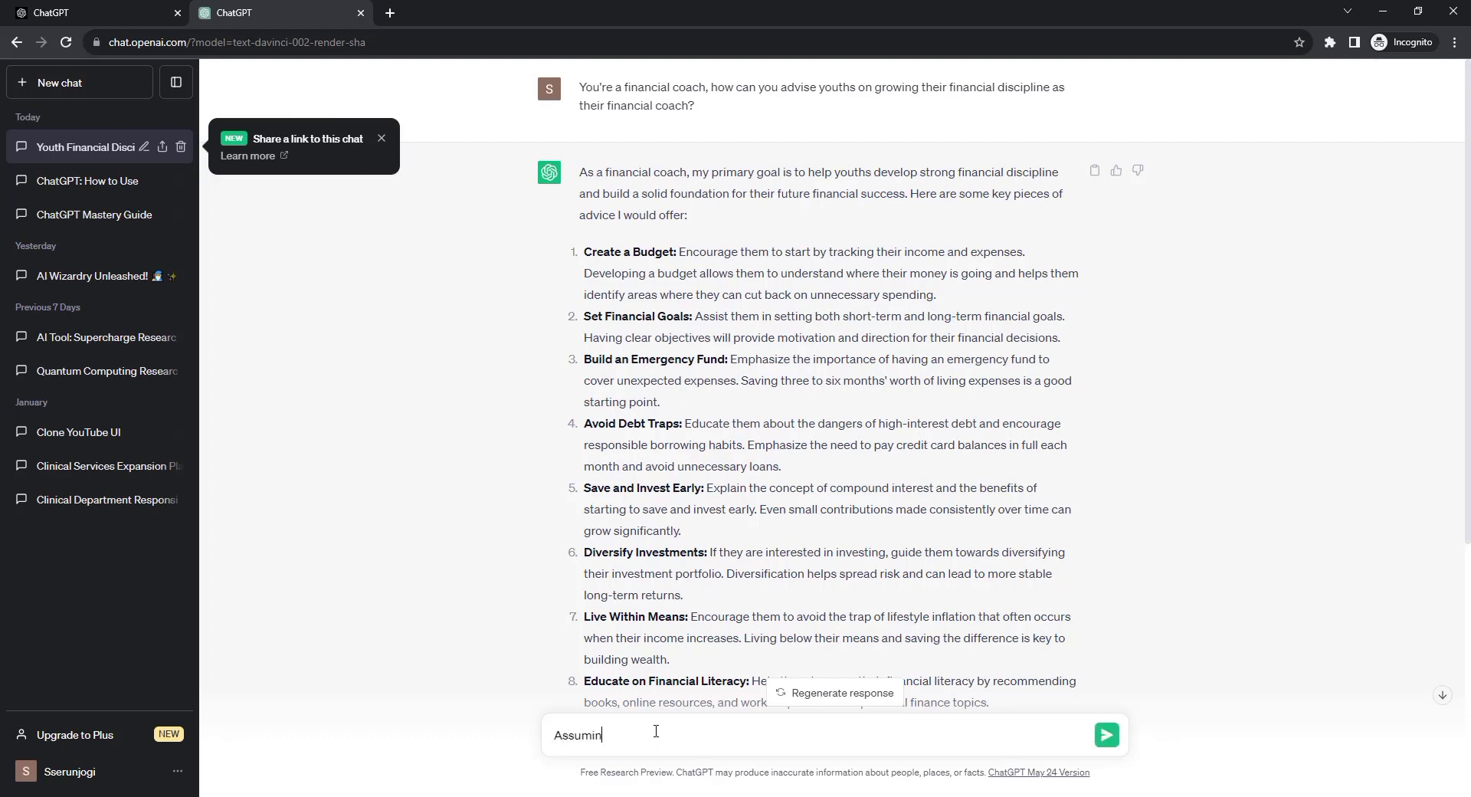
{"action": "type", "text": "u"}
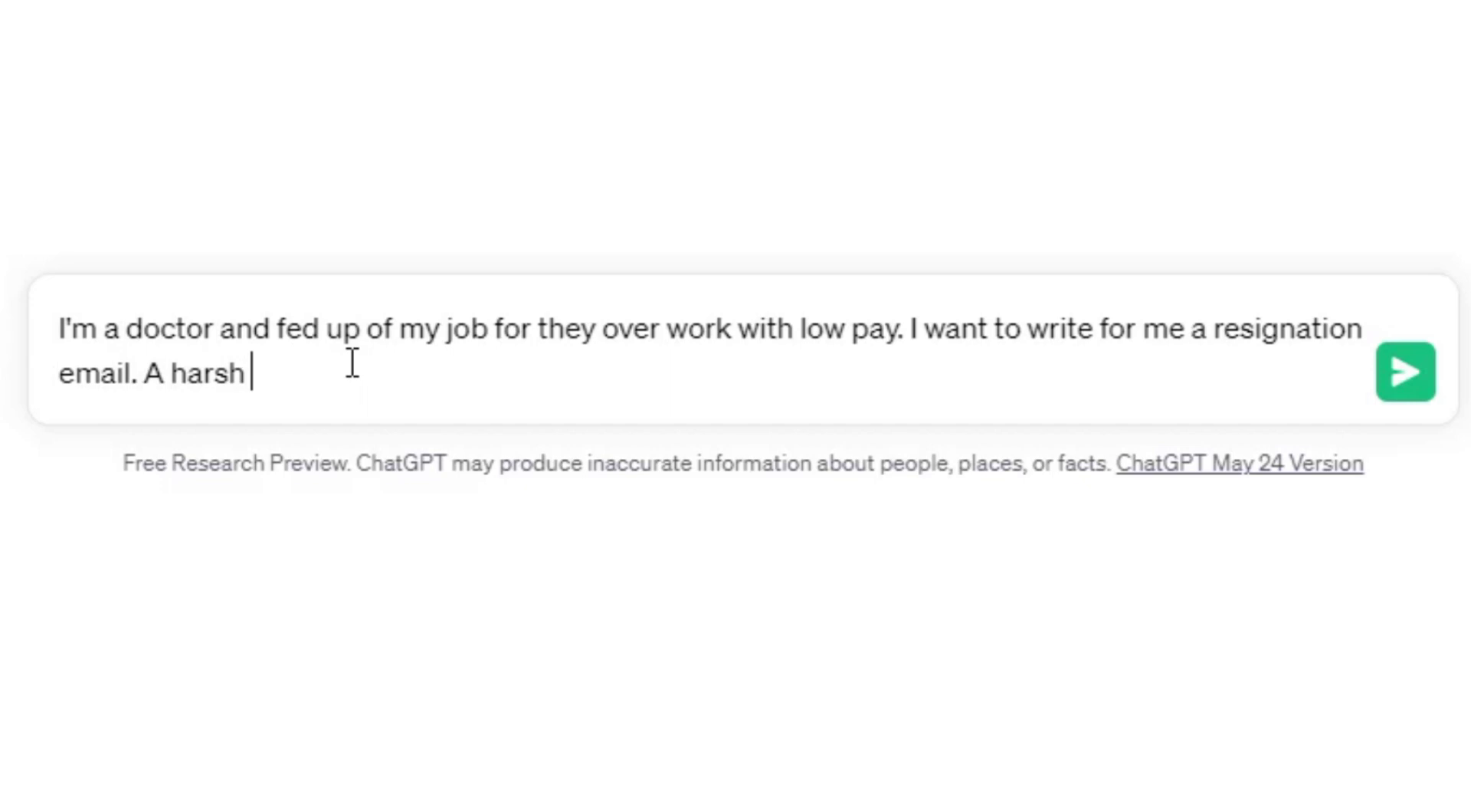
{"action": "type", "text": "one f"}
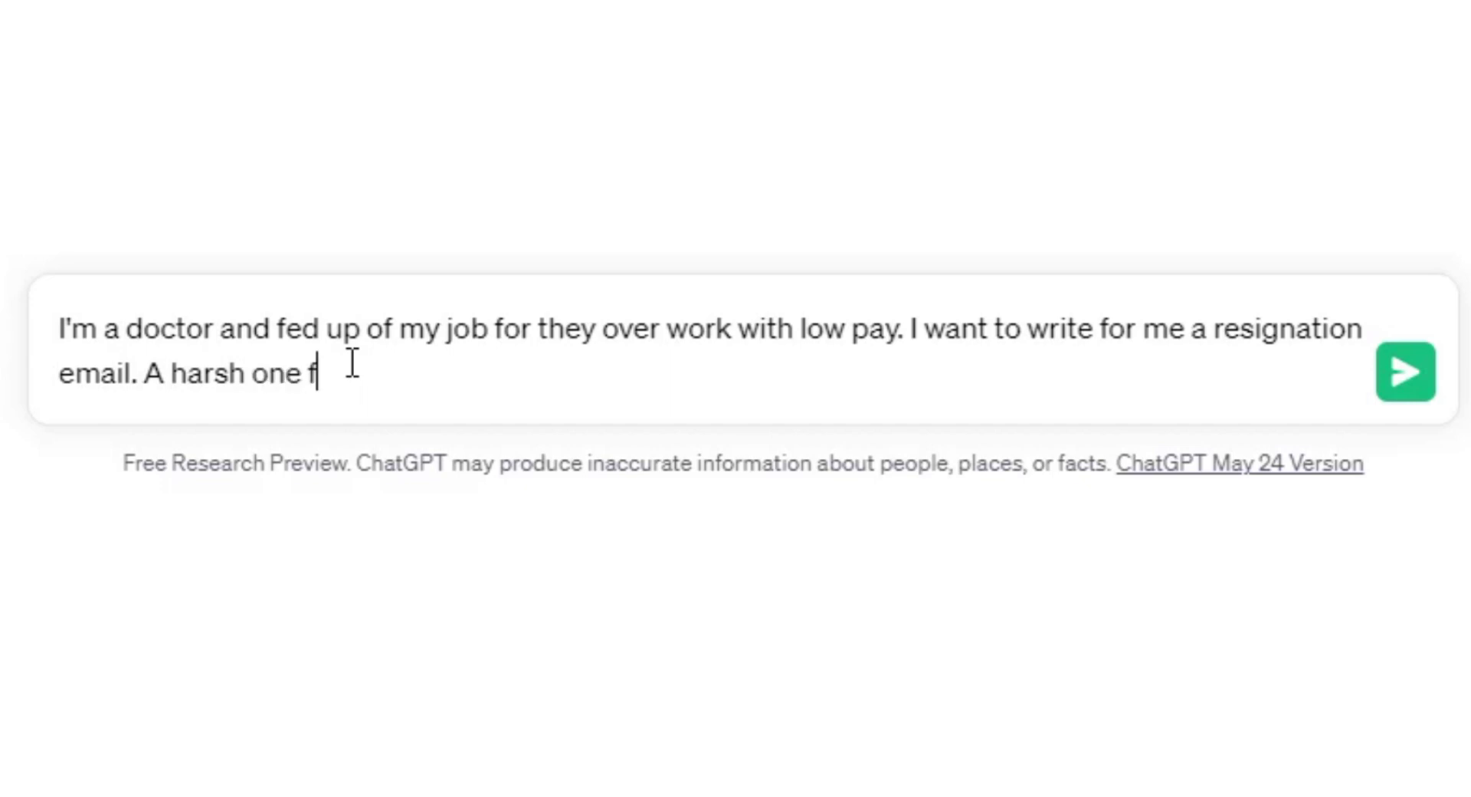
{"action": "type", "text": "or my boss and a soft one "}
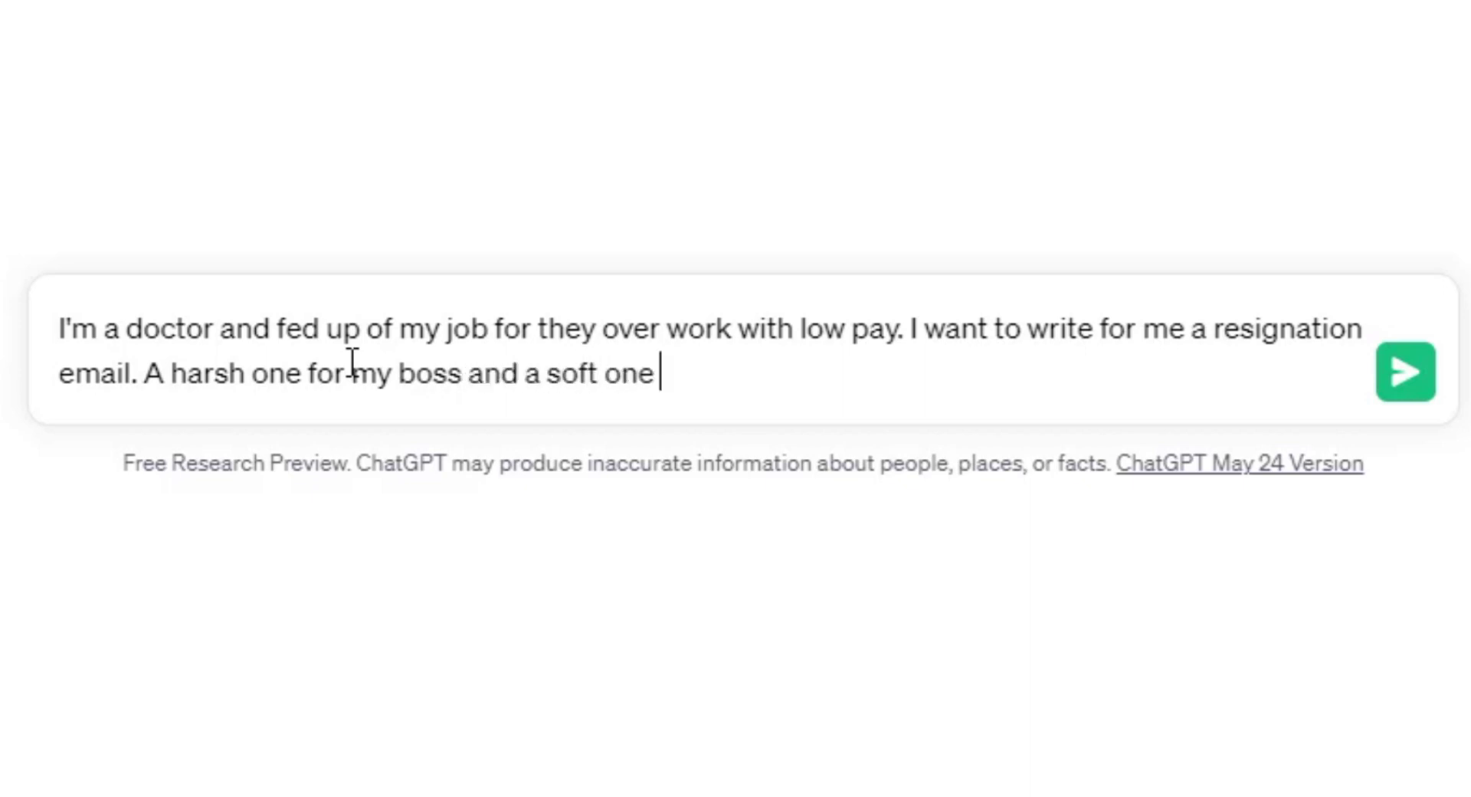
{"action": "type", "text": "for my "}
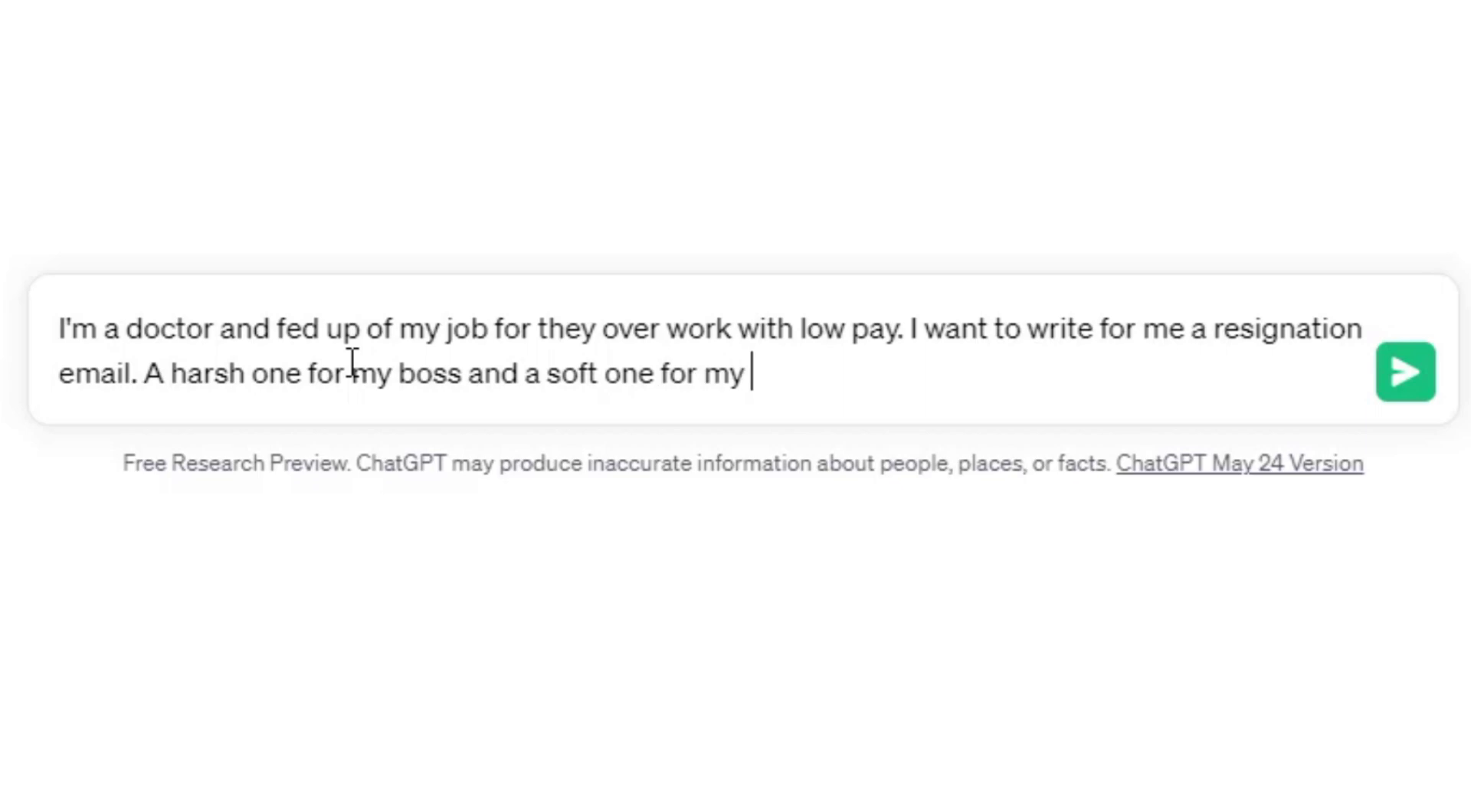
{"action": "type", "text": "HR, for she wa"}
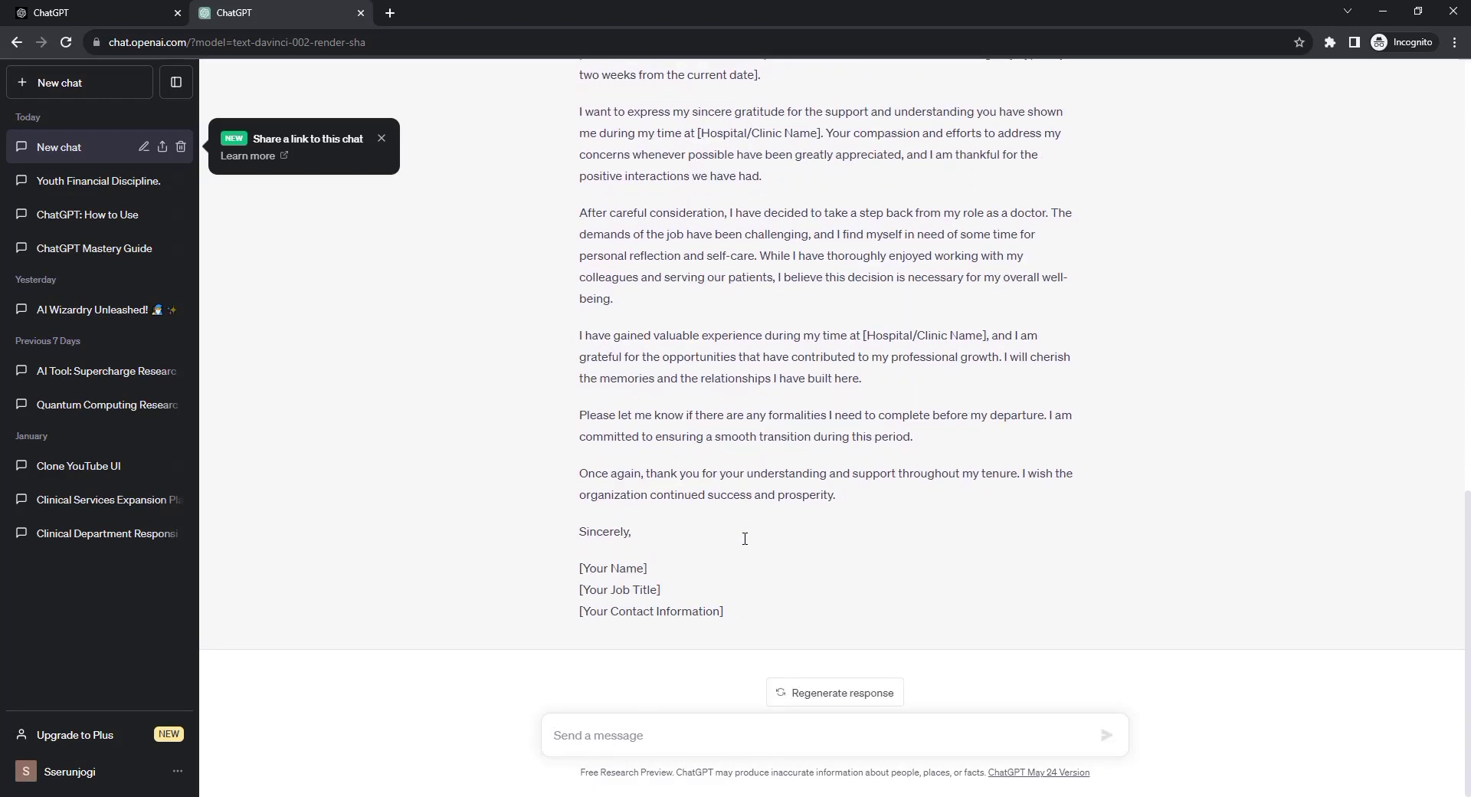
Step: Review both resignation emails, then start a new empty chat
{"action": "scroll", "coordinate": [745, 539], "scroll_direction": "up", "scroll_amount": 2}
{"action": "scroll", "coordinate": [746, 540], "scroll_direction": "up", "scroll_amount": 4}
{"action": "scroll", "coordinate": [748, 541], "scroll_direction": "up", "scroll_amount": 2}
{"action": "scroll", "coordinate": [749, 543], "scroll_direction": "up", "scroll_amount": 1}
{"action": "scroll", "coordinate": [749, 542], "scroll_direction": "up", "scroll_amount": 3}
{"action": "scroll", "coordinate": [749, 542], "scroll_direction": "up", "scroll_amount": 2}
{"action": "scroll", "coordinate": [749, 542], "scroll_direction": "up", "scroll_amount": 1}
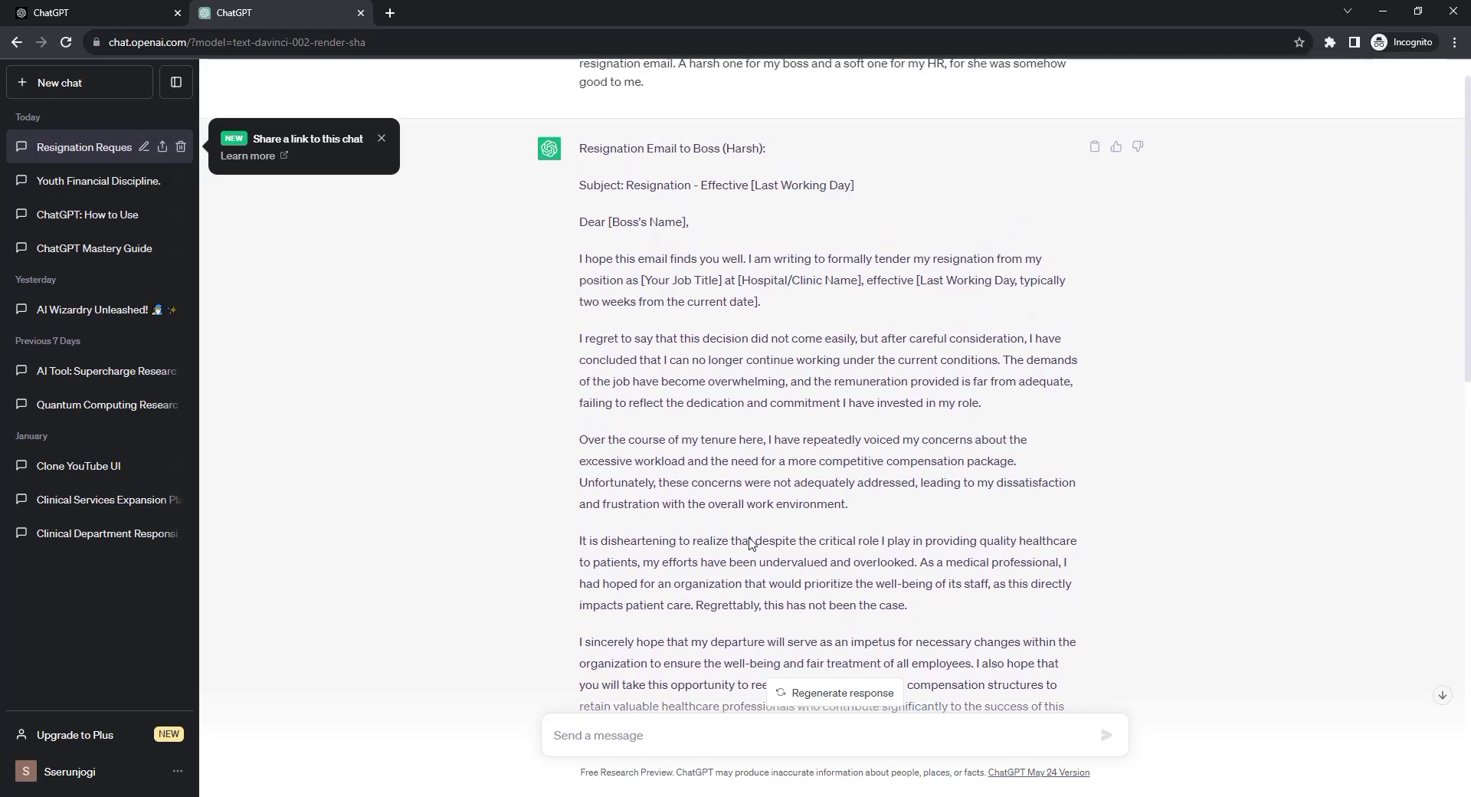
{"action": "scroll", "coordinate": [749, 543], "scroll_direction": "down", "scroll_amount": 1}
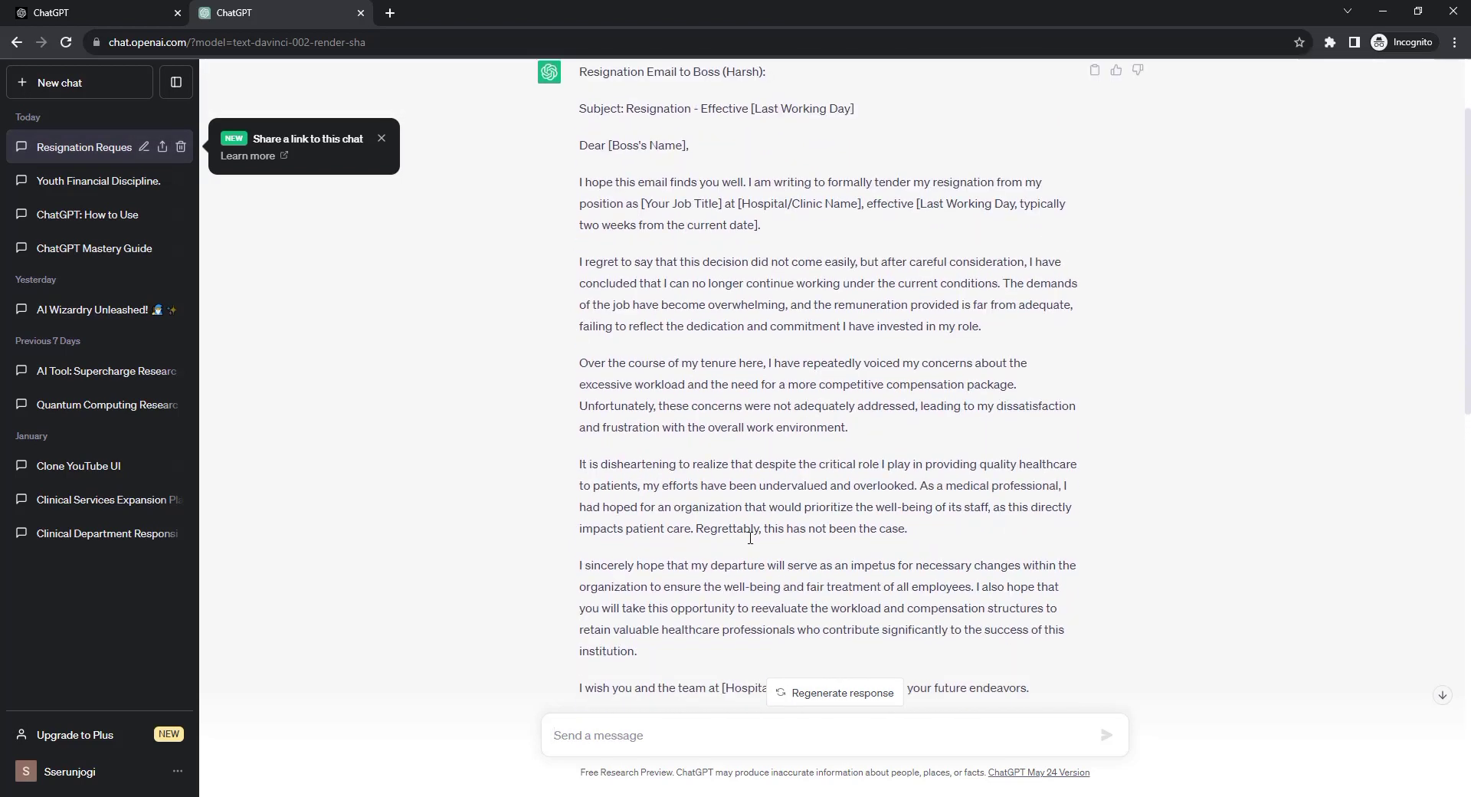
{"action": "scroll", "coordinate": [750, 537], "scroll_direction": "down", "scroll_amount": 1}
{"action": "scroll", "coordinate": [750, 537], "scroll_direction": "down", "scroll_amount": 2}
{"action": "scroll", "coordinate": [750, 537], "scroll_direction": "down", "scroll_amount": 3}
{"action": "scroll", "coordinate": [750, 538], "scroll_direction": "down", "scroll_amount": 2}
{"action": "scroll", "coordinate": [750, 538], "scroll_direction": "down", "scroll_amount": 3}
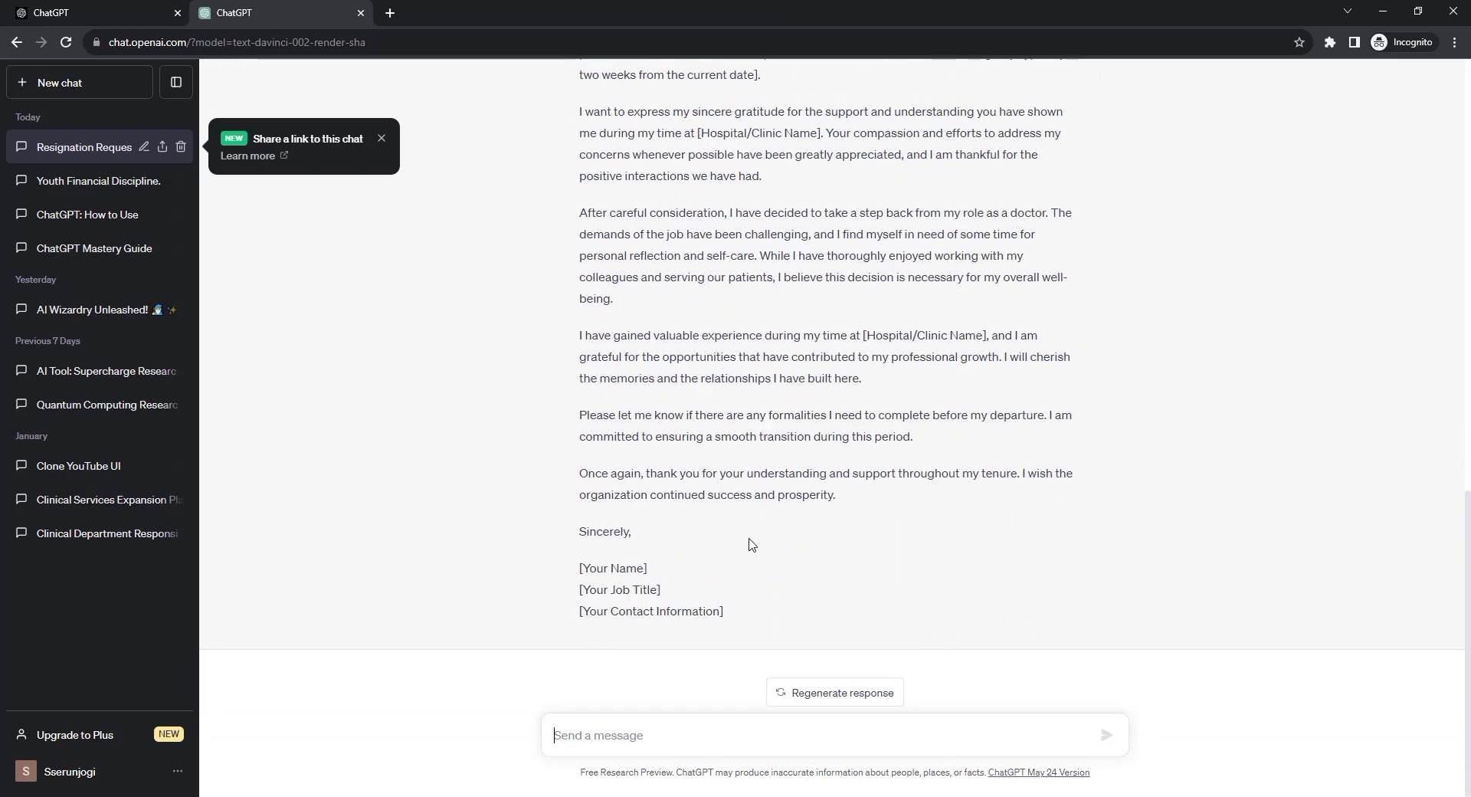
{"action": "left_click", "coordinate": [68, 83]}
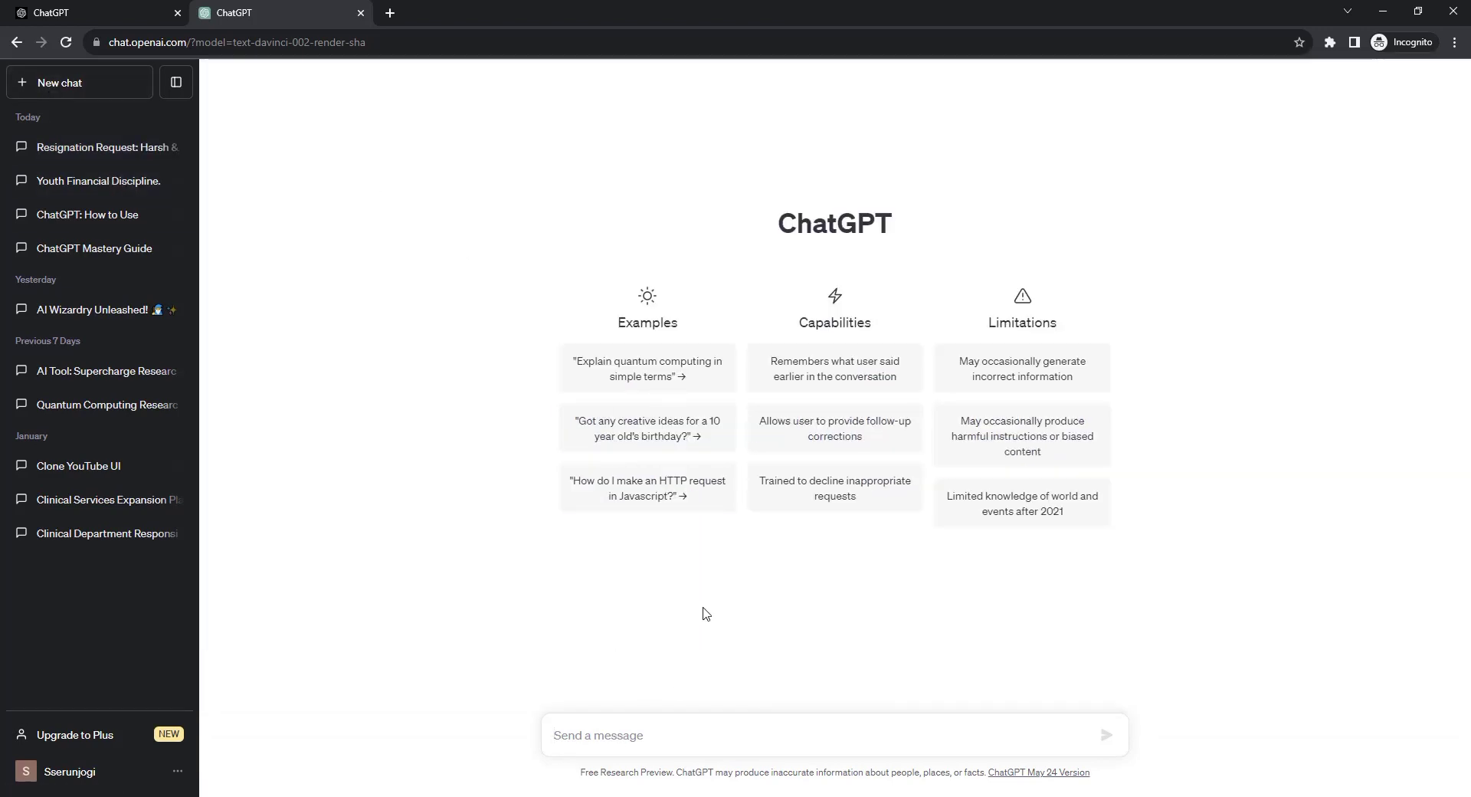
Step: Type the prompt 'I need a code in php' in the new chat, fixing a stray letter
{"action": "type", "text": "I"}
{"action": "key", "text": "BackSpace"}
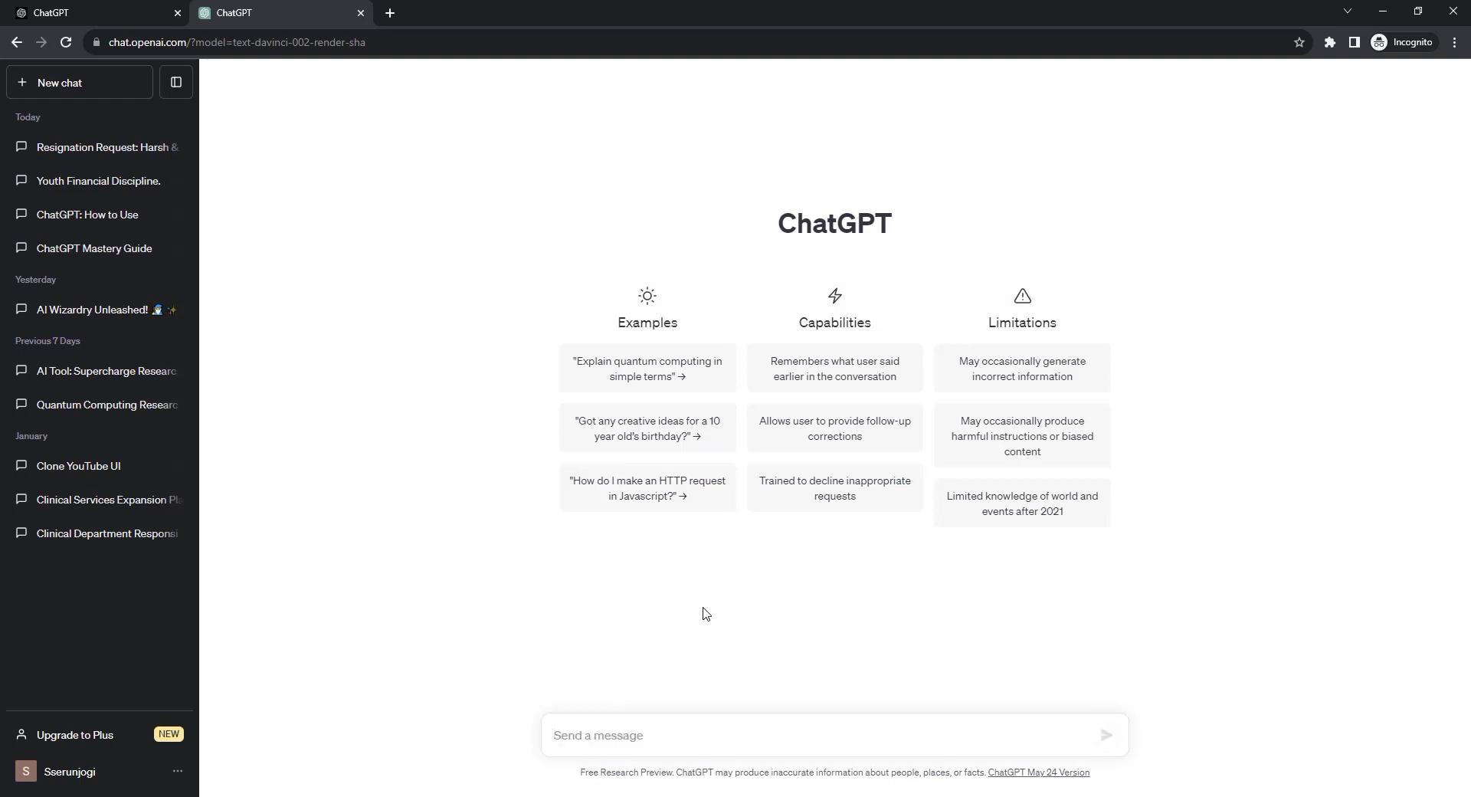
{"action": "type", "text": "I need a code in p"}
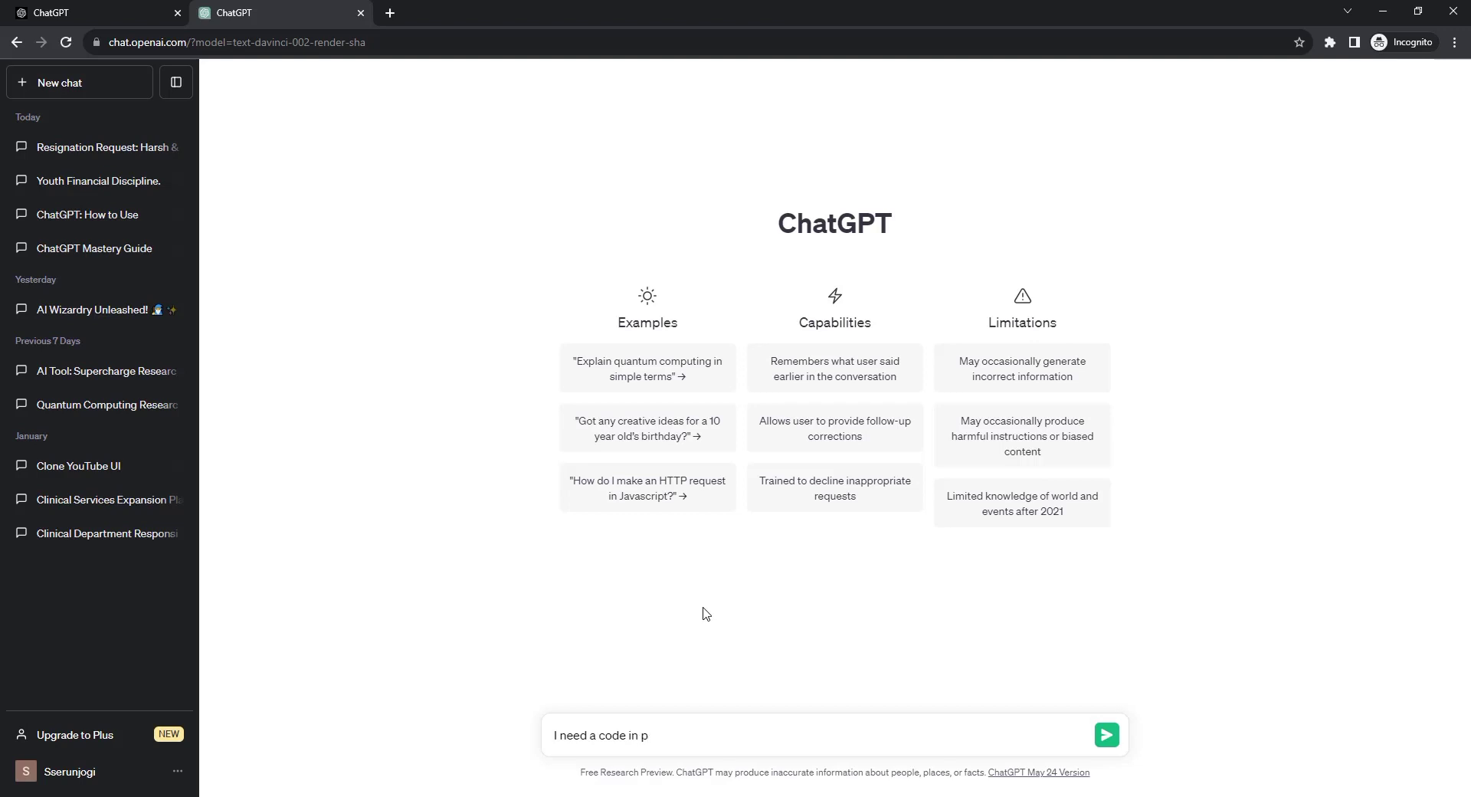
{"action": "type", "text": "hp th"}
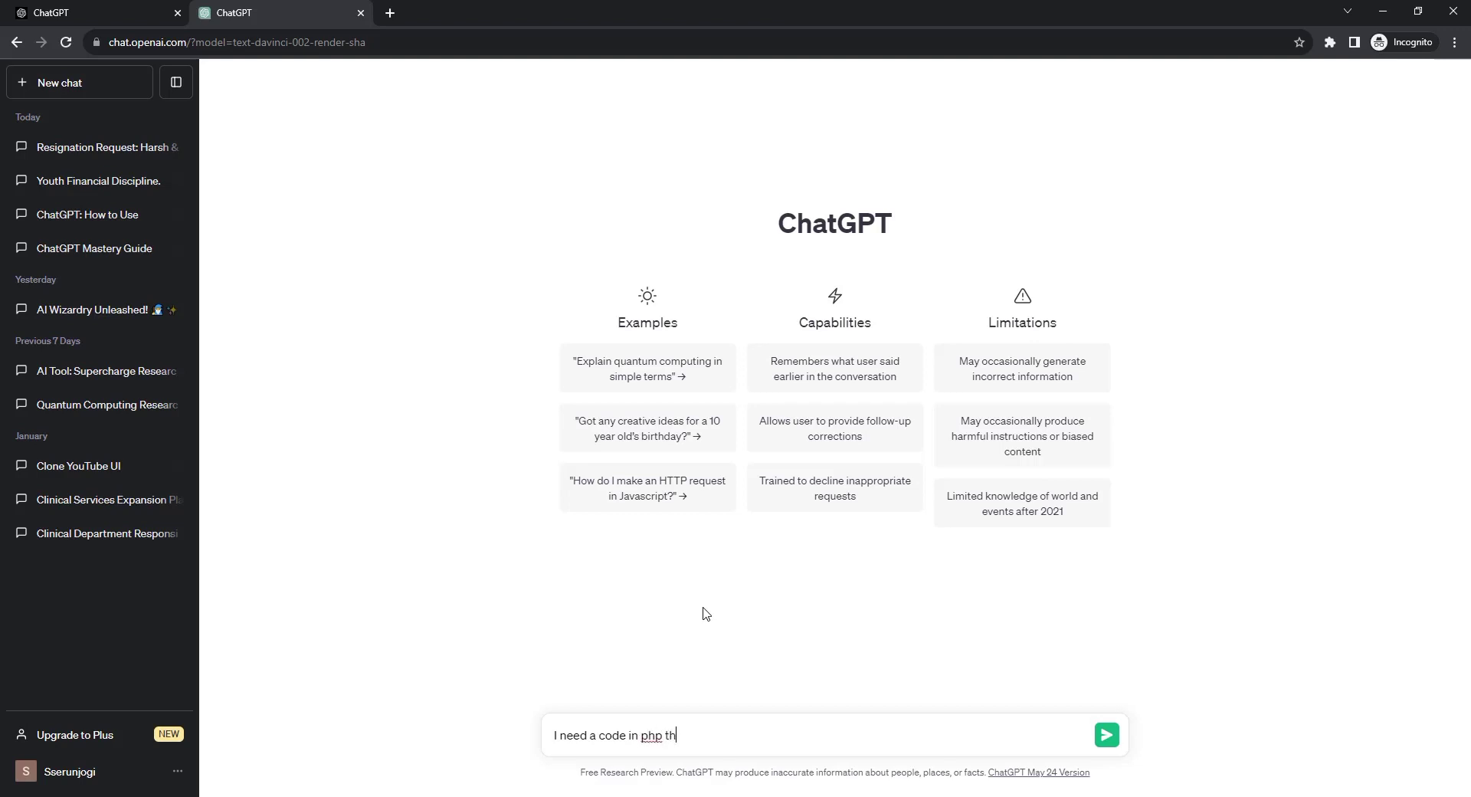